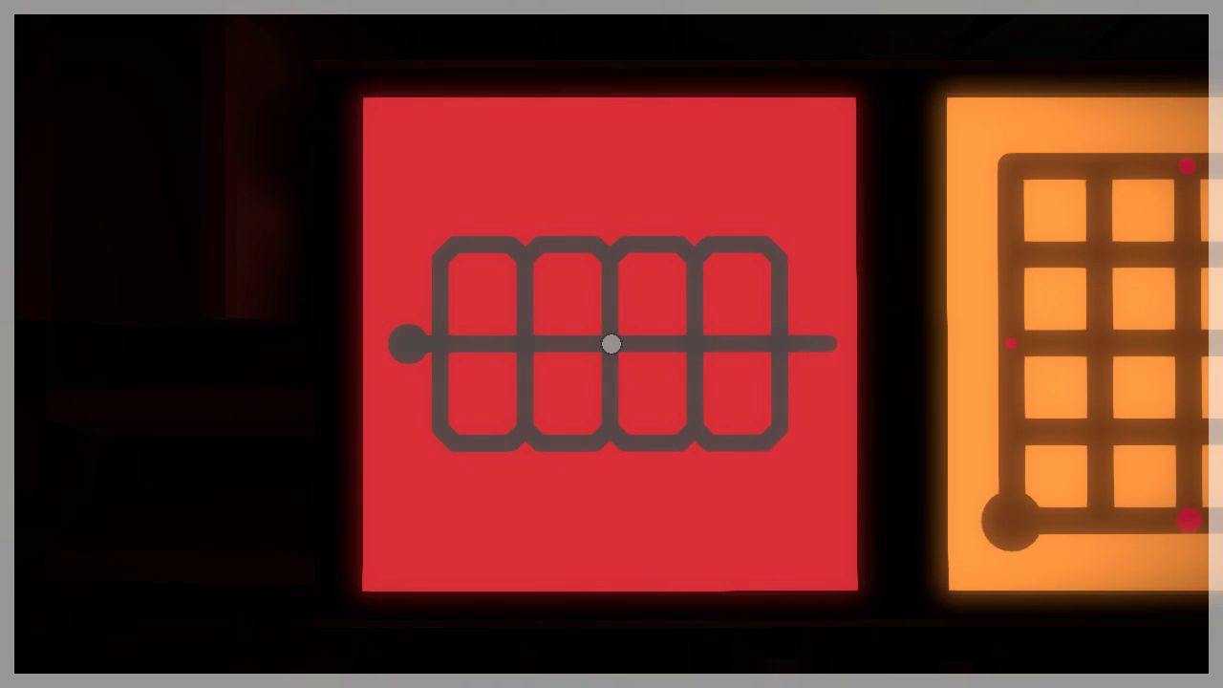
Step: Draw a straight line across the red panel, then try three orange-grid routes to the top-right exit
left_click(408, 344)
left_click(817, 348)
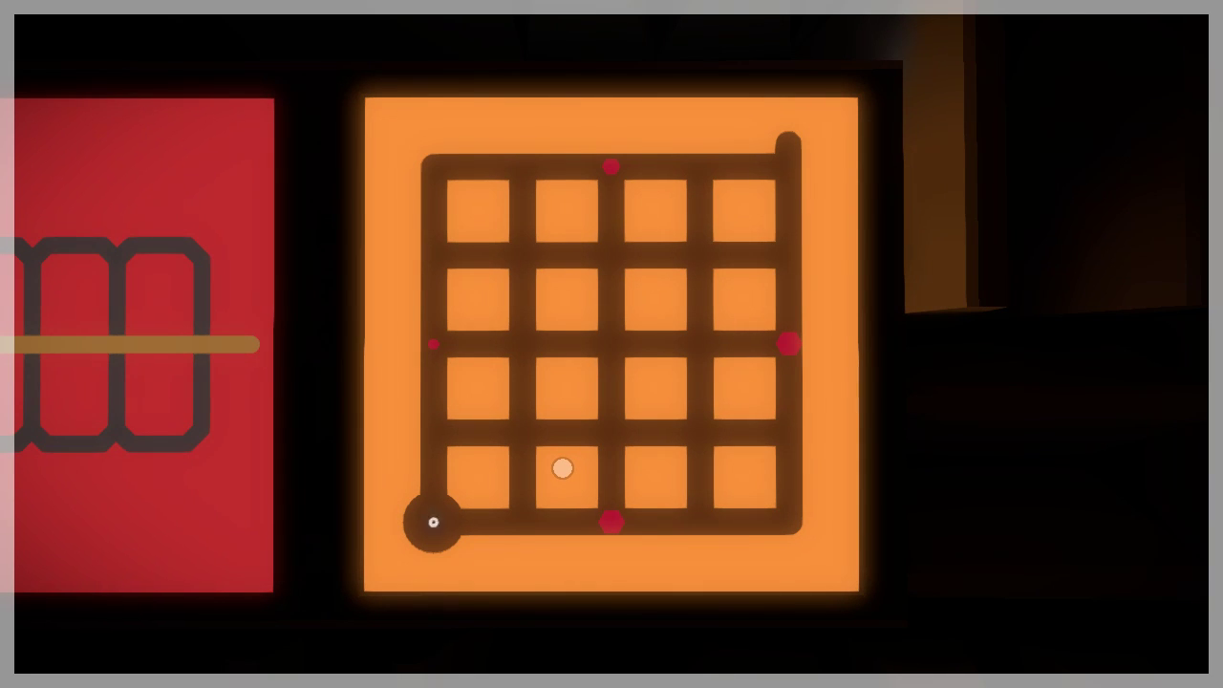
left_click(432, 521)
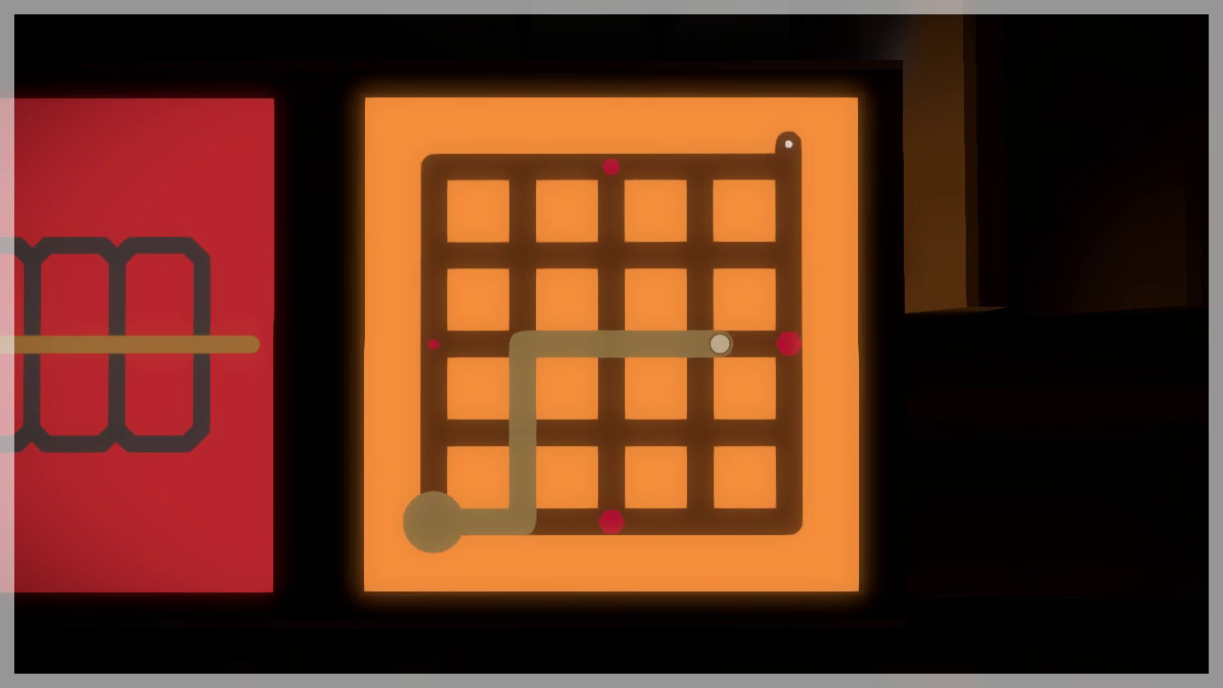
left_click(789, 143)
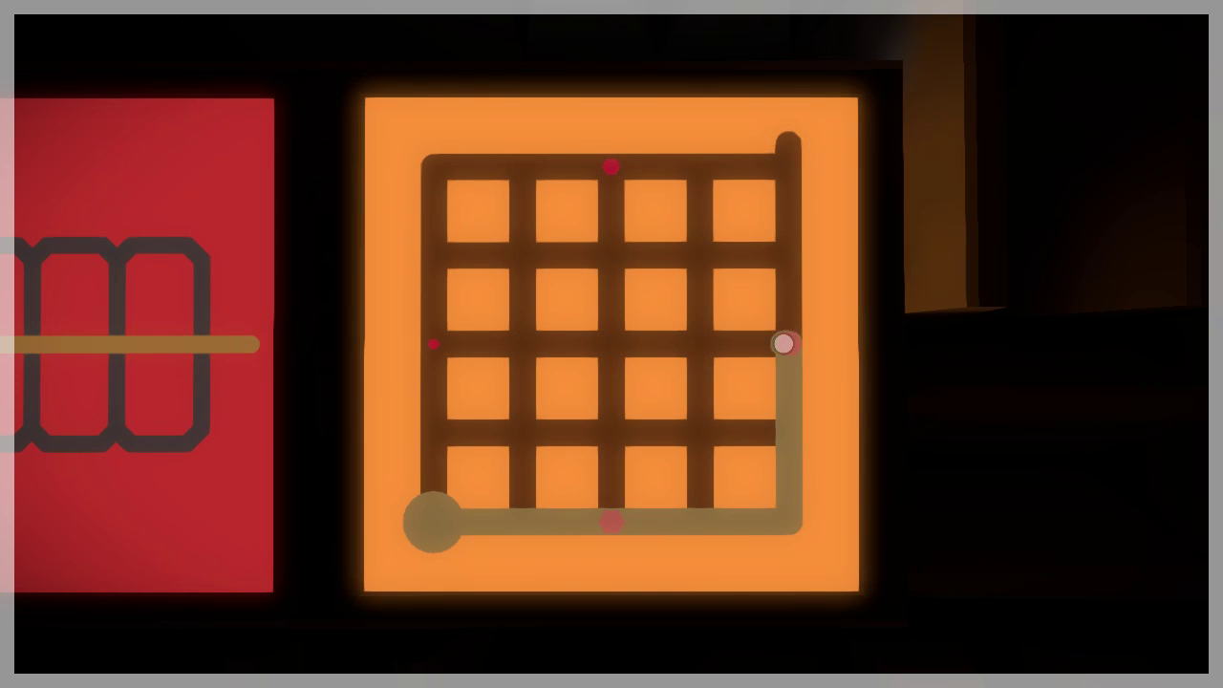
left_click(789, 143)
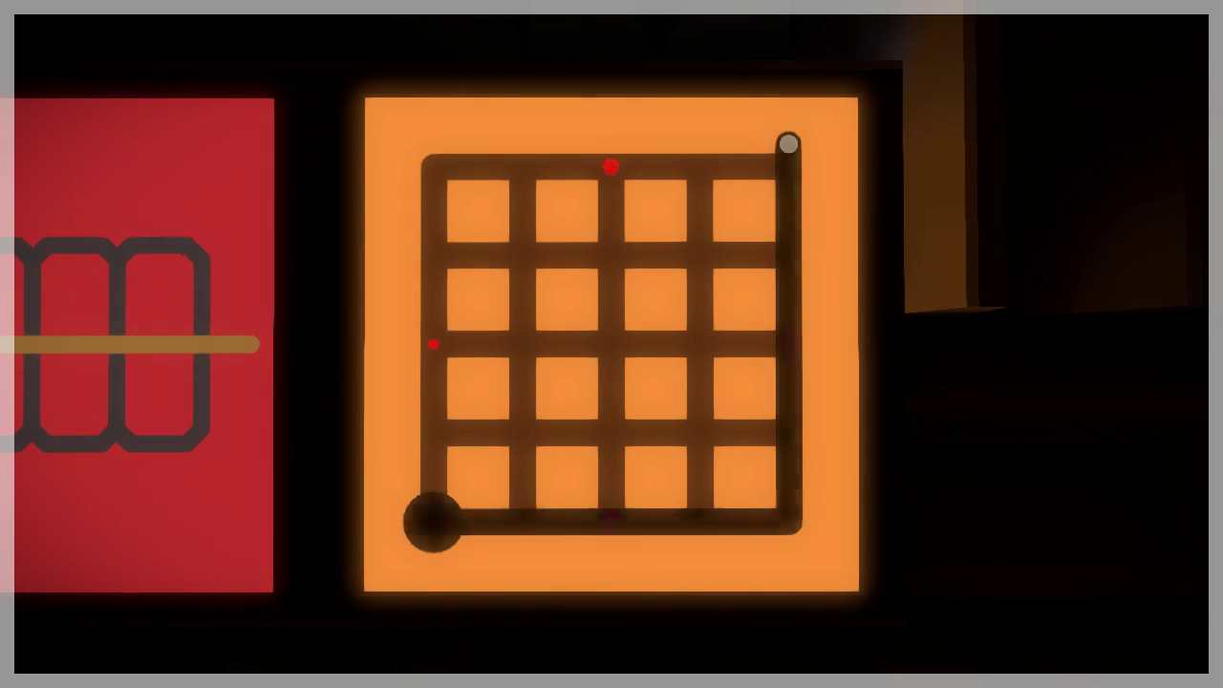
left_click(435, 521)
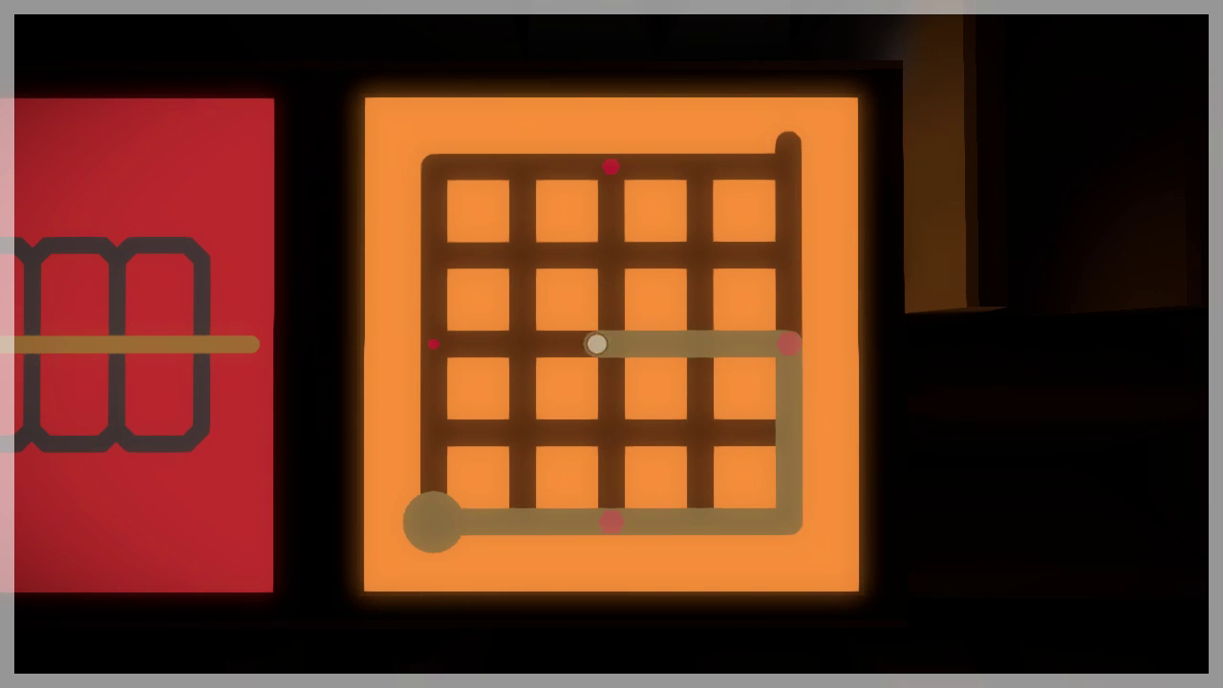
left_click(789, 144)
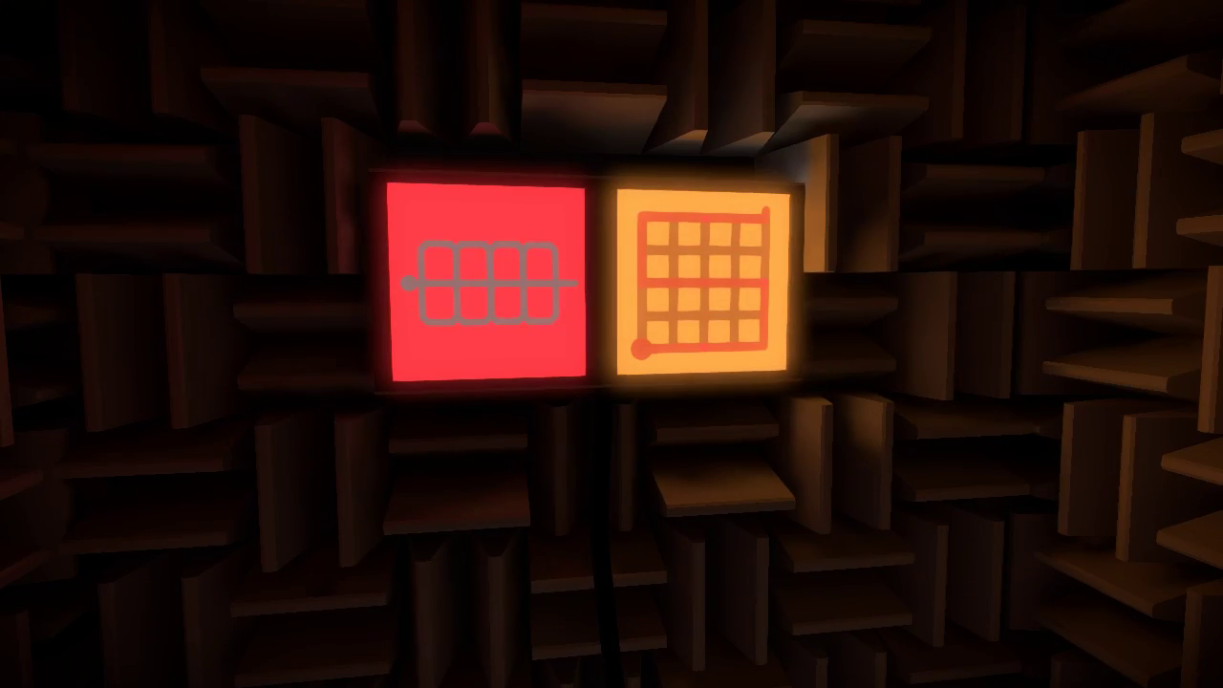
Step: Walk up to the panels and retrace the red panel's straight line, then refocus it
key("w")
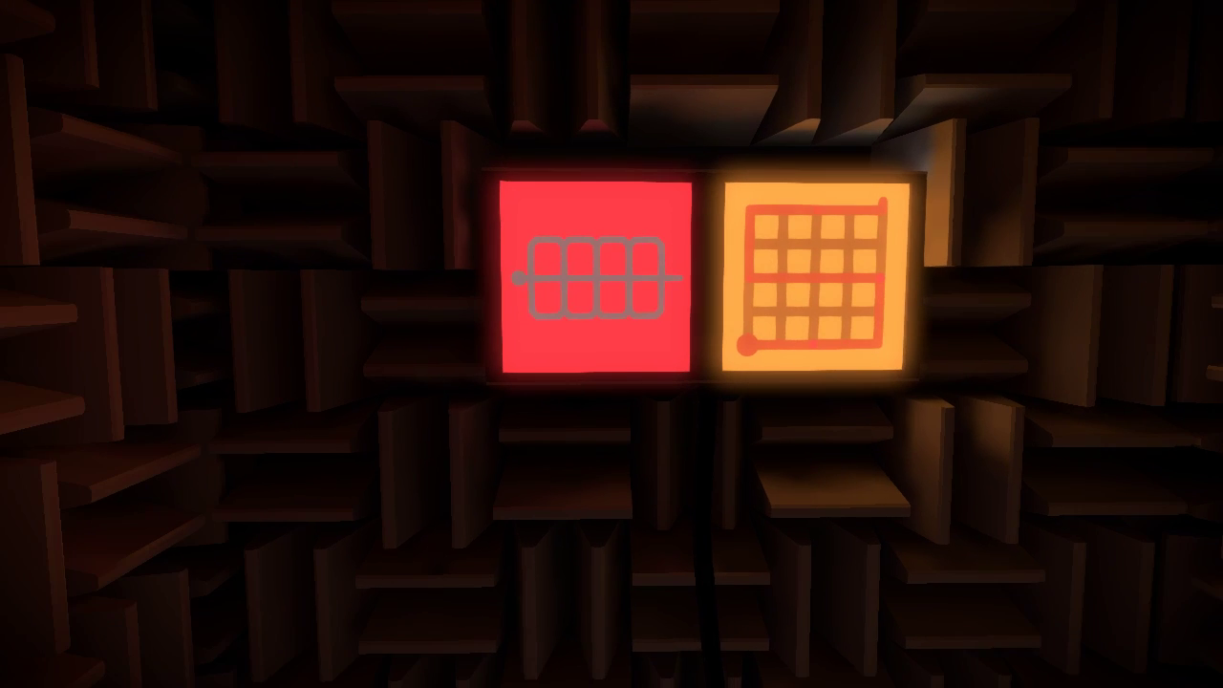
left_click(612, 344)
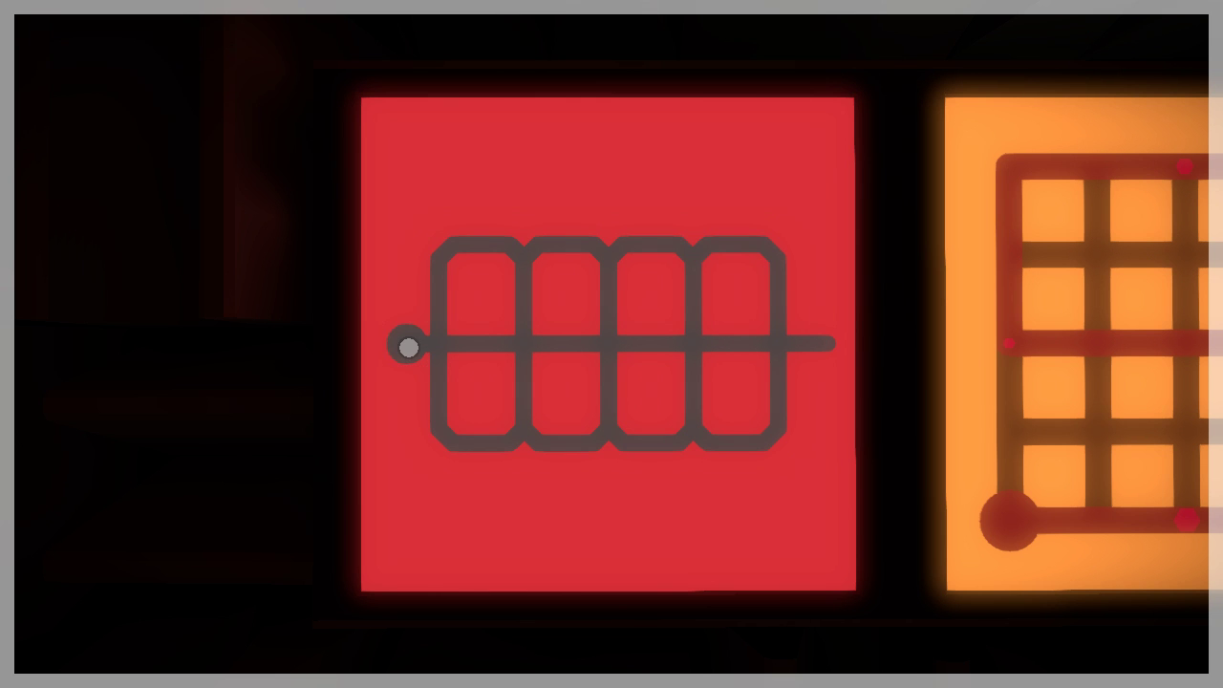
left_click(407, 346)
left_click(831, 344)
right_click(851, 349)
key("d")
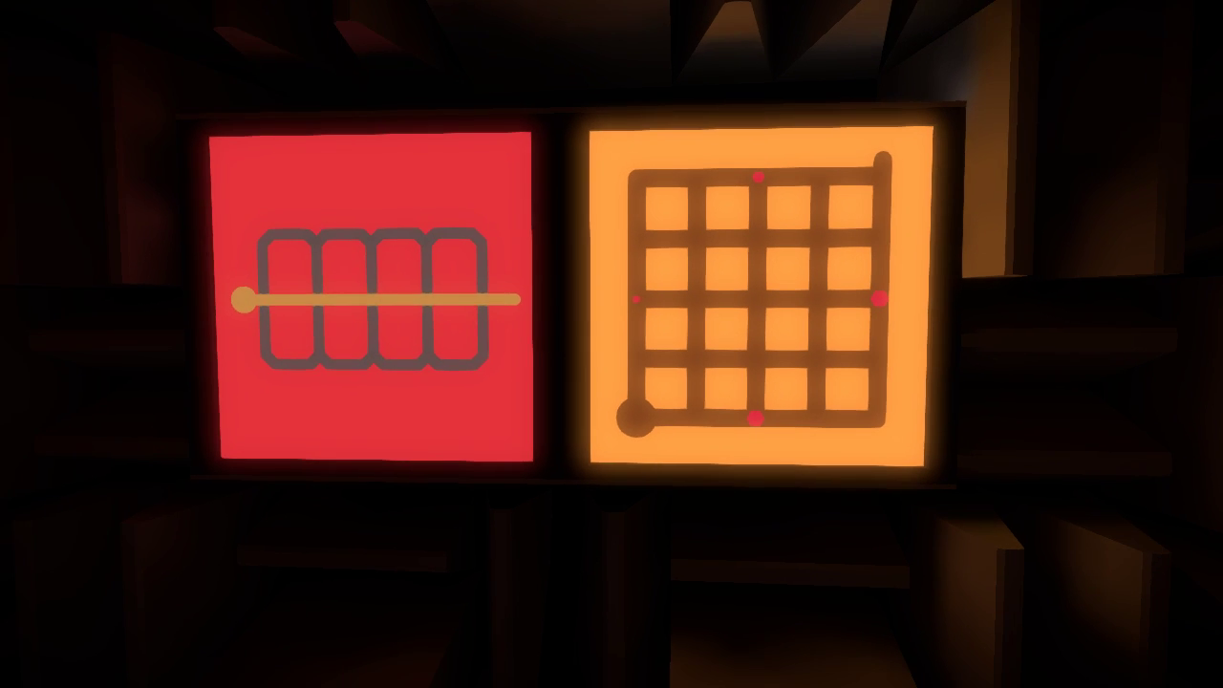
key("s")
left_click(612, 344)
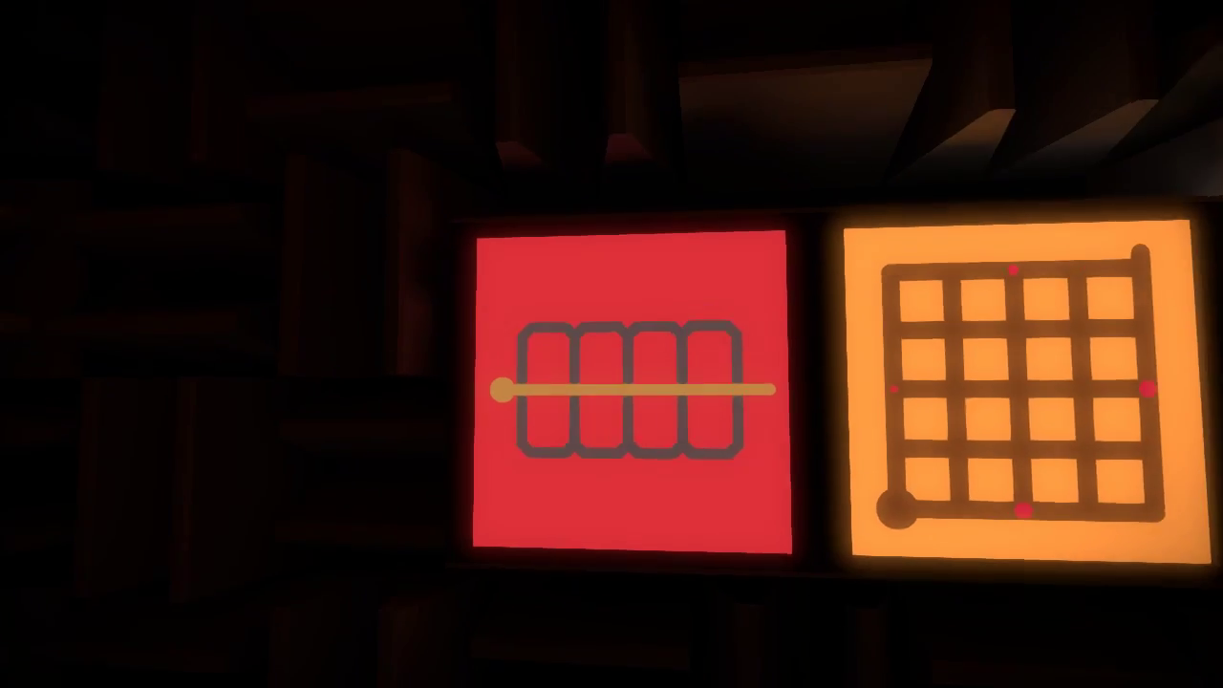
Step: Submit an orange-grid path along the left edge and top, then begin a winding red-panel route
left_click(611, 343)
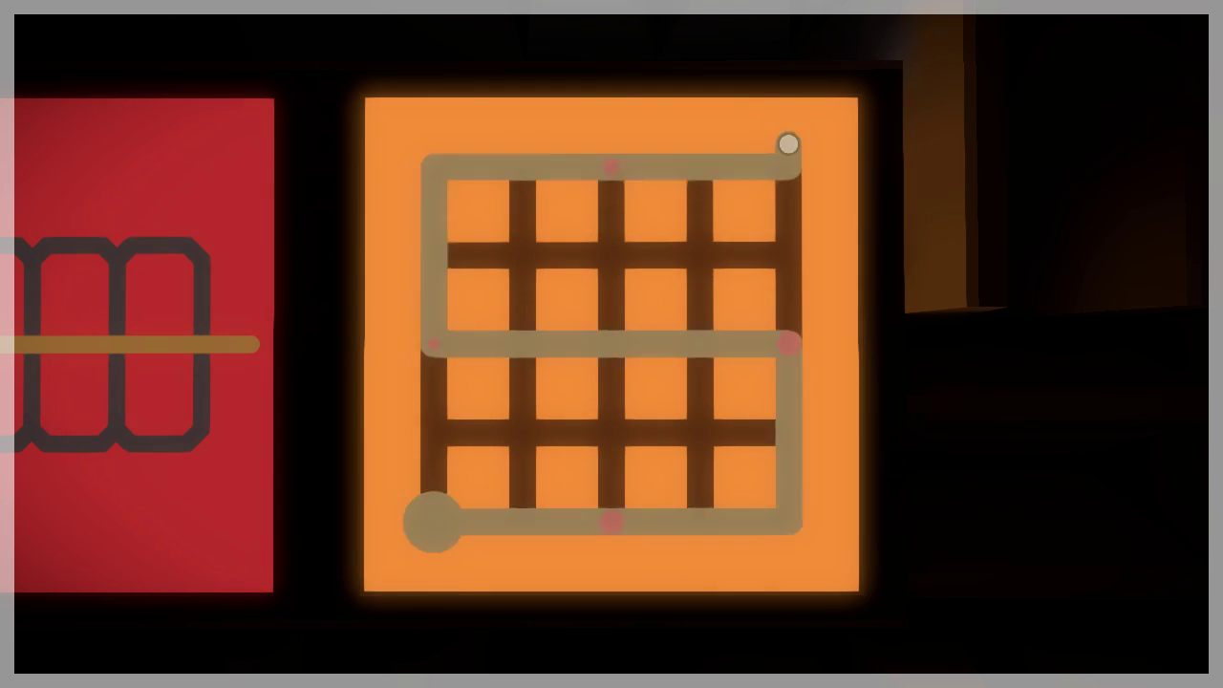
left_click(787, 145)
key("a")
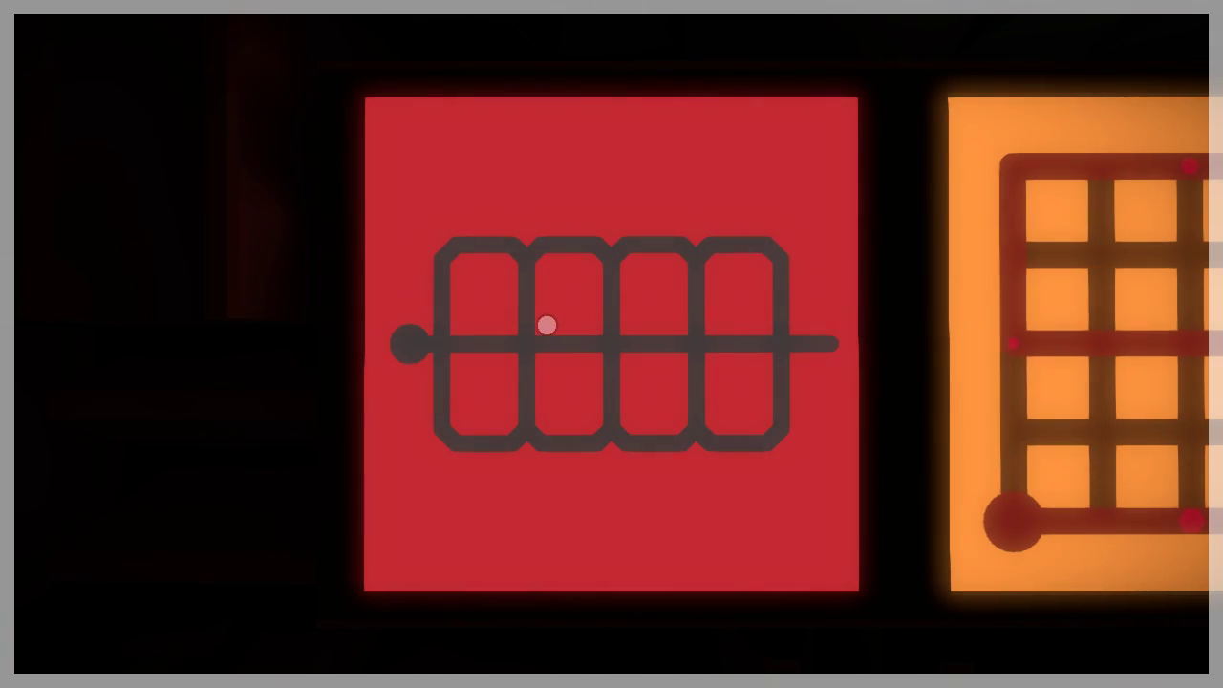
left_click(413, 344)
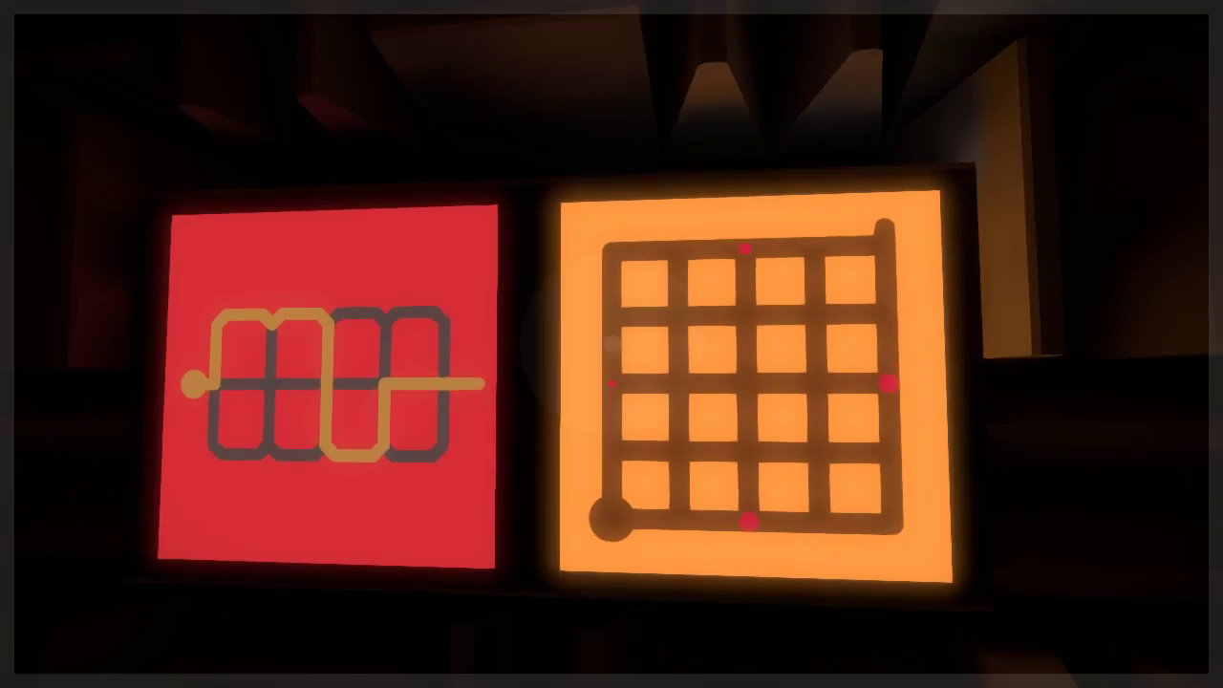
Step: Retrace the orange grid to its exit, then focus on the red panel's start circle
left_click(611, 521)
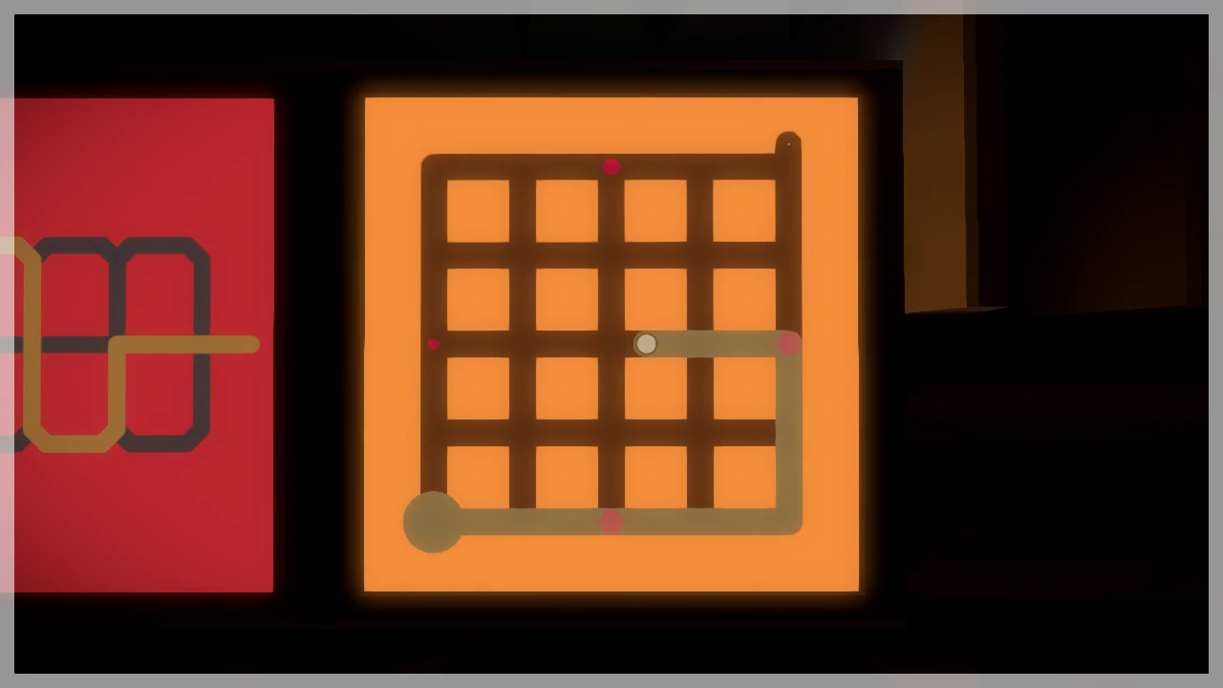
left_click(789, 143)
right_click(789, 142)
left_click(554, 247)
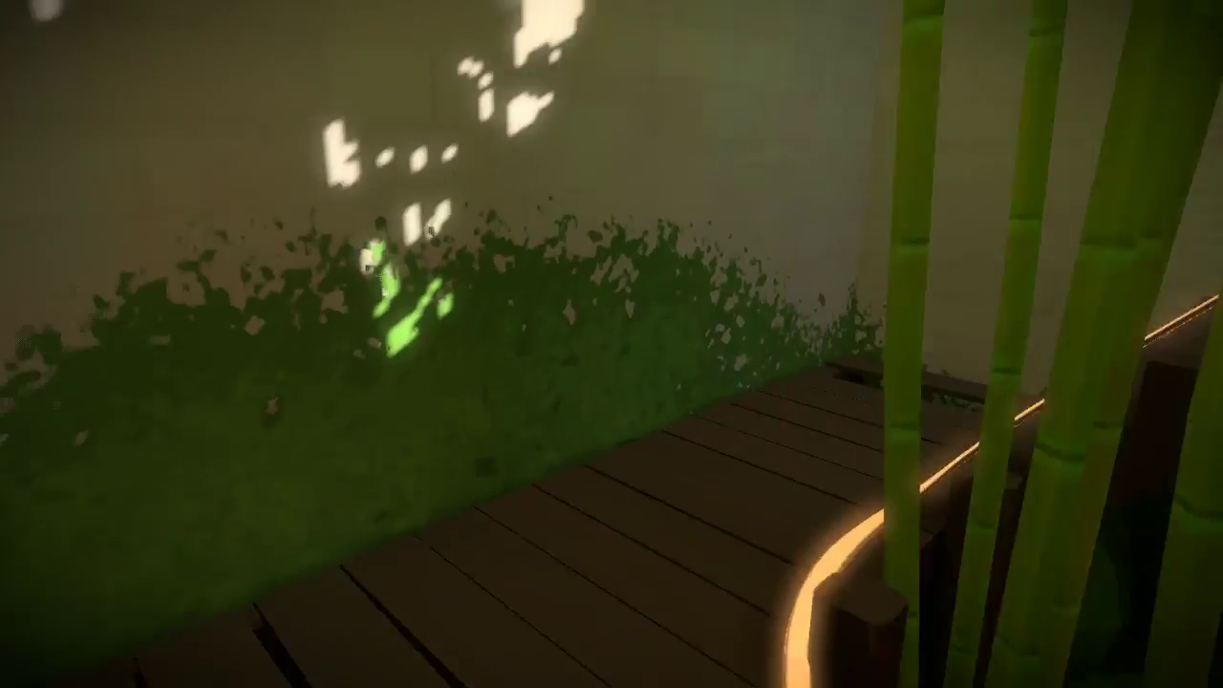
Step: Walk up the stairs beside the glowing cable, through the door, and face the metal staircase
key("w")
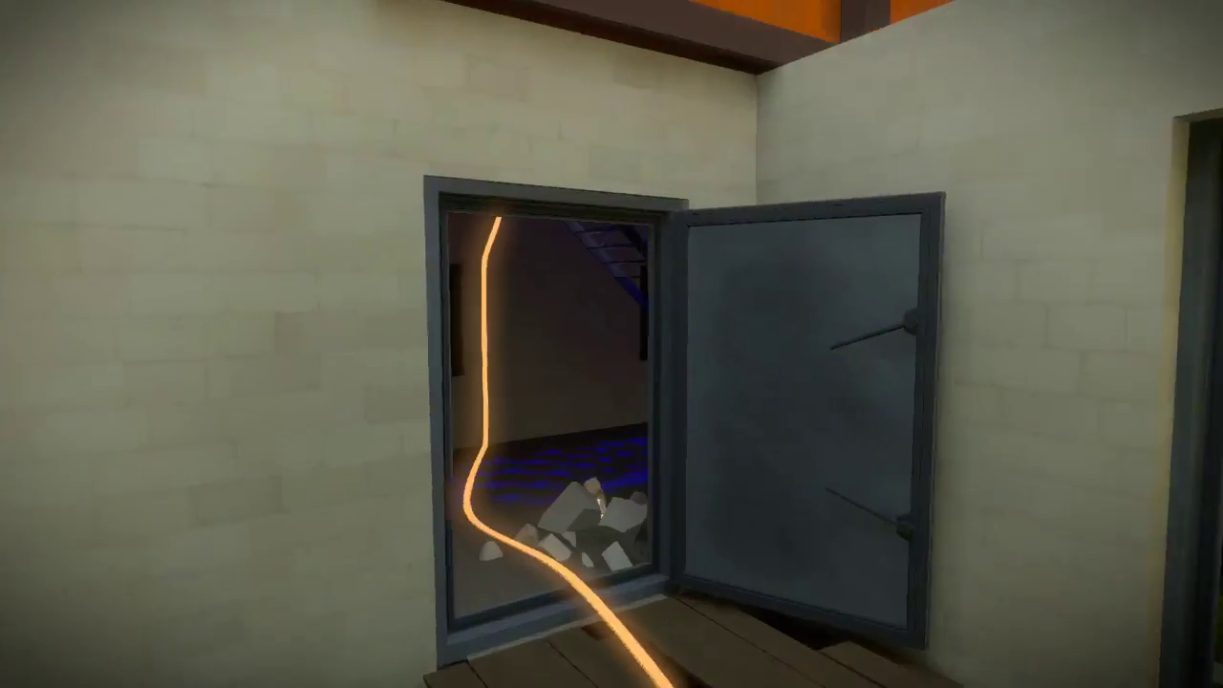
key("w")
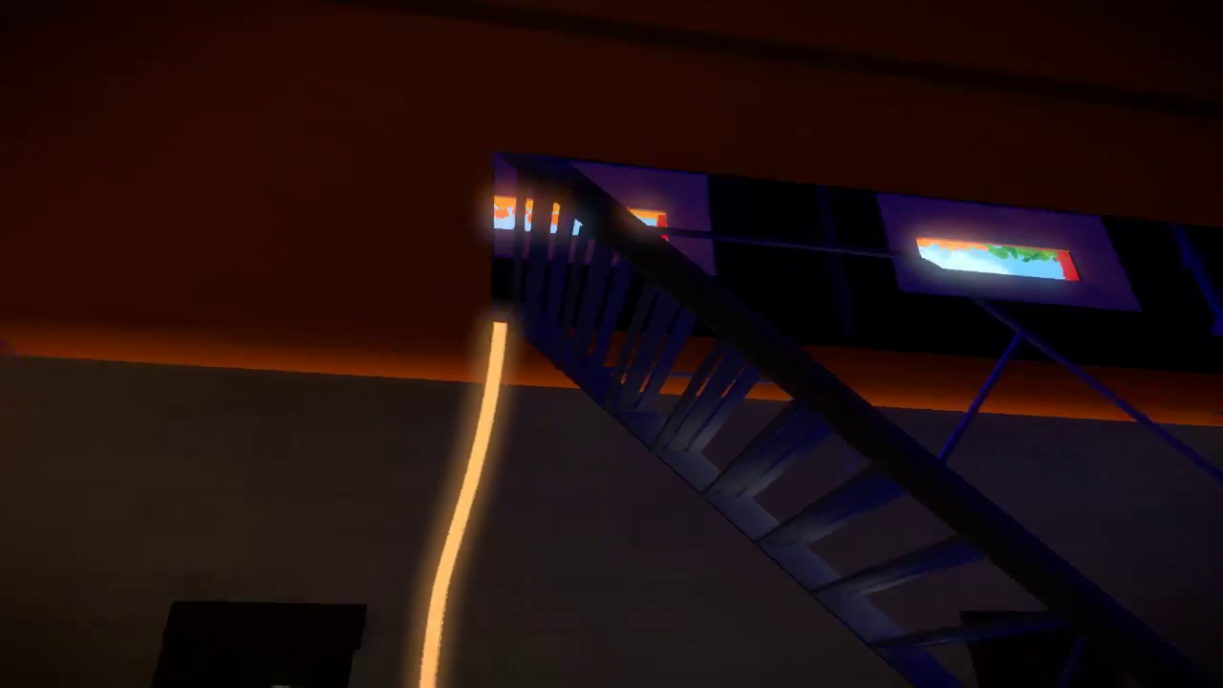
key("w")
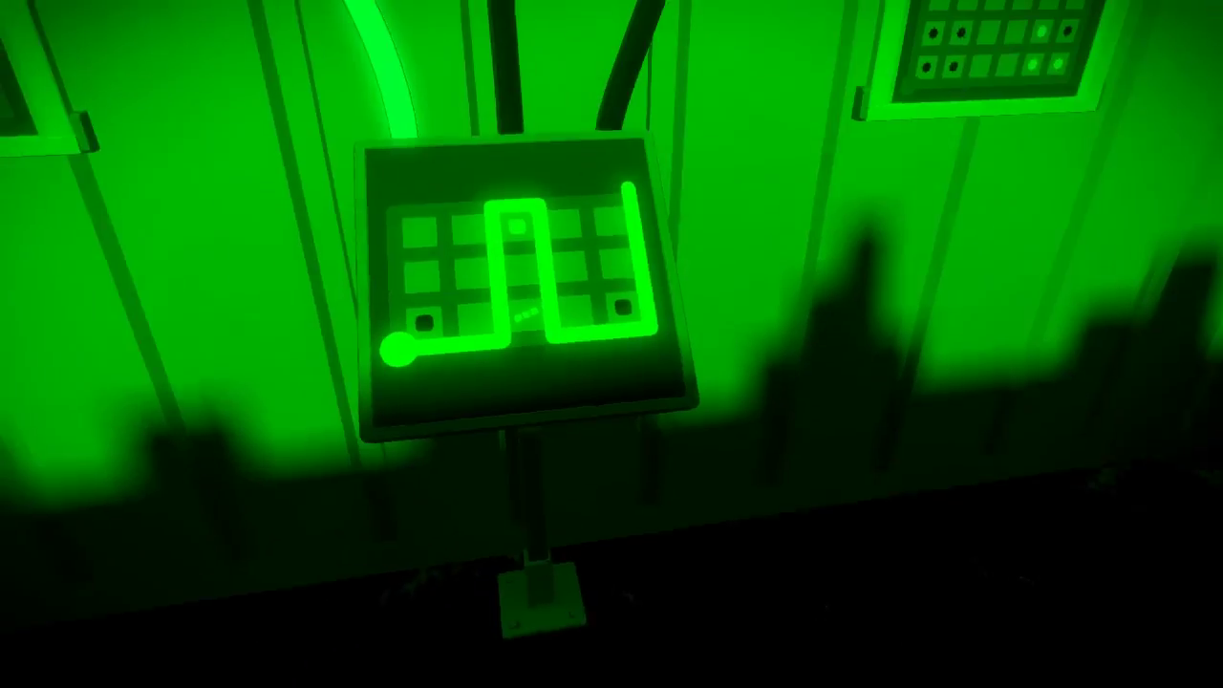
Step: Clear the tilted panel's old line and trace a new one, turning the lights red
left_click(611, 344)
right_click(585, 341)
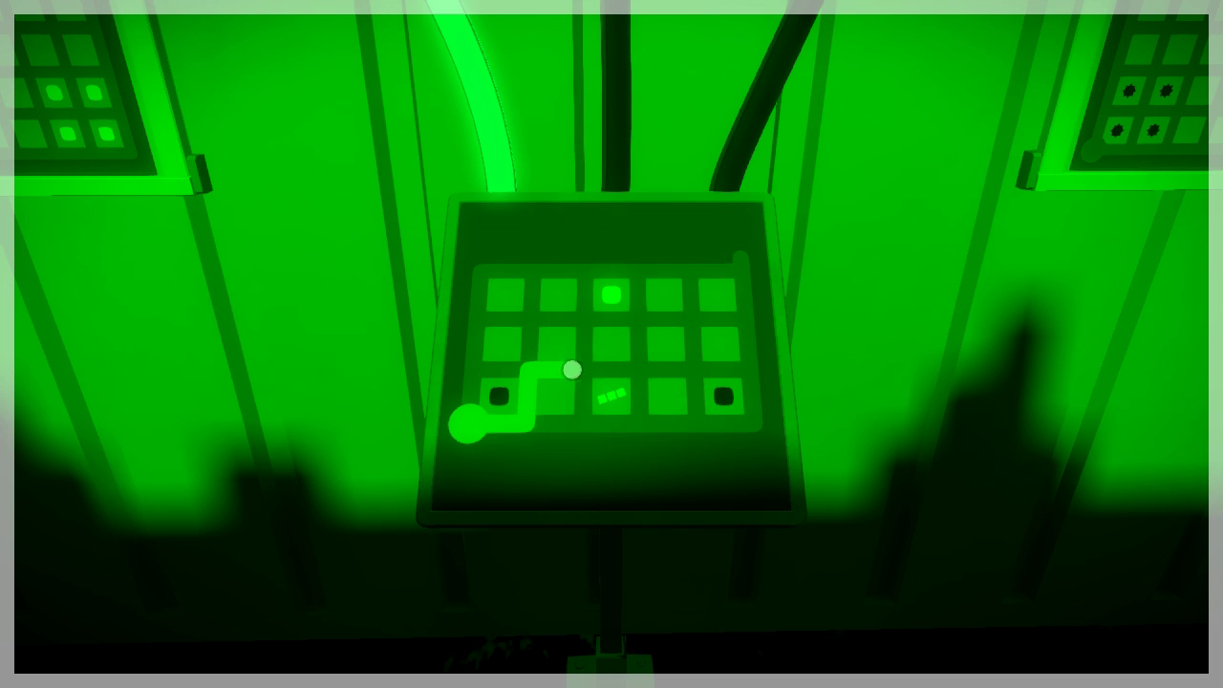
left_click(740, 258)
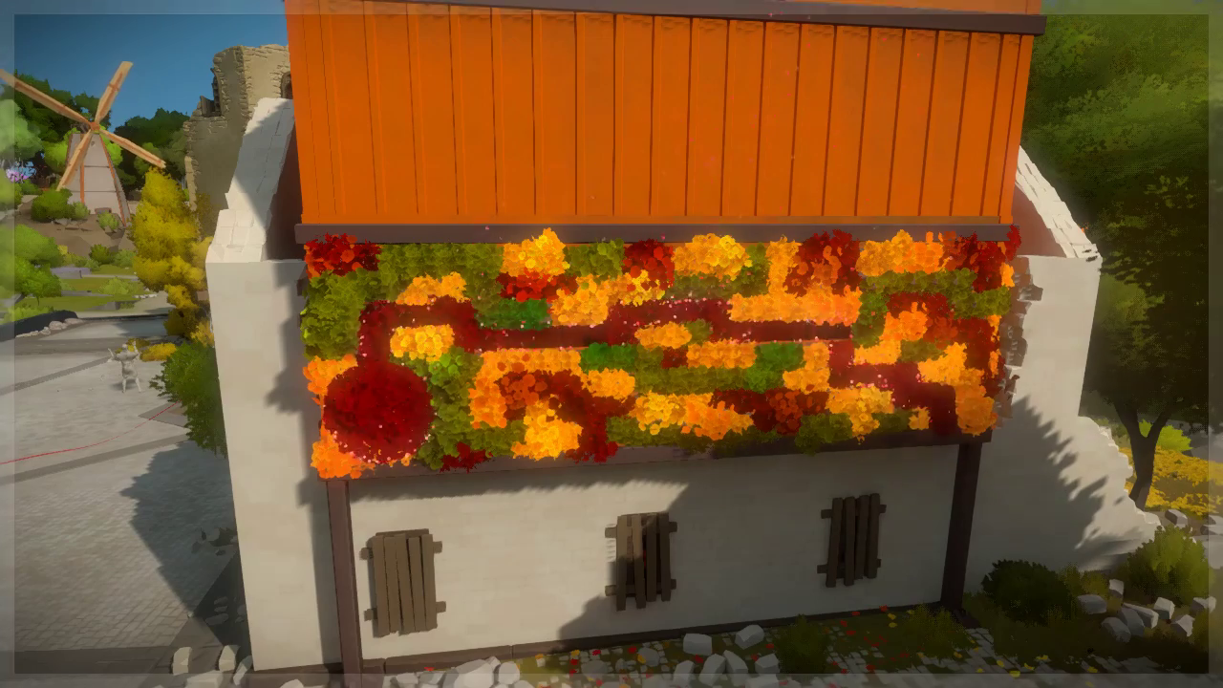
Step: Leave the flower-wall puzzle, then start tracing on a panel again
left_click(941, 421)
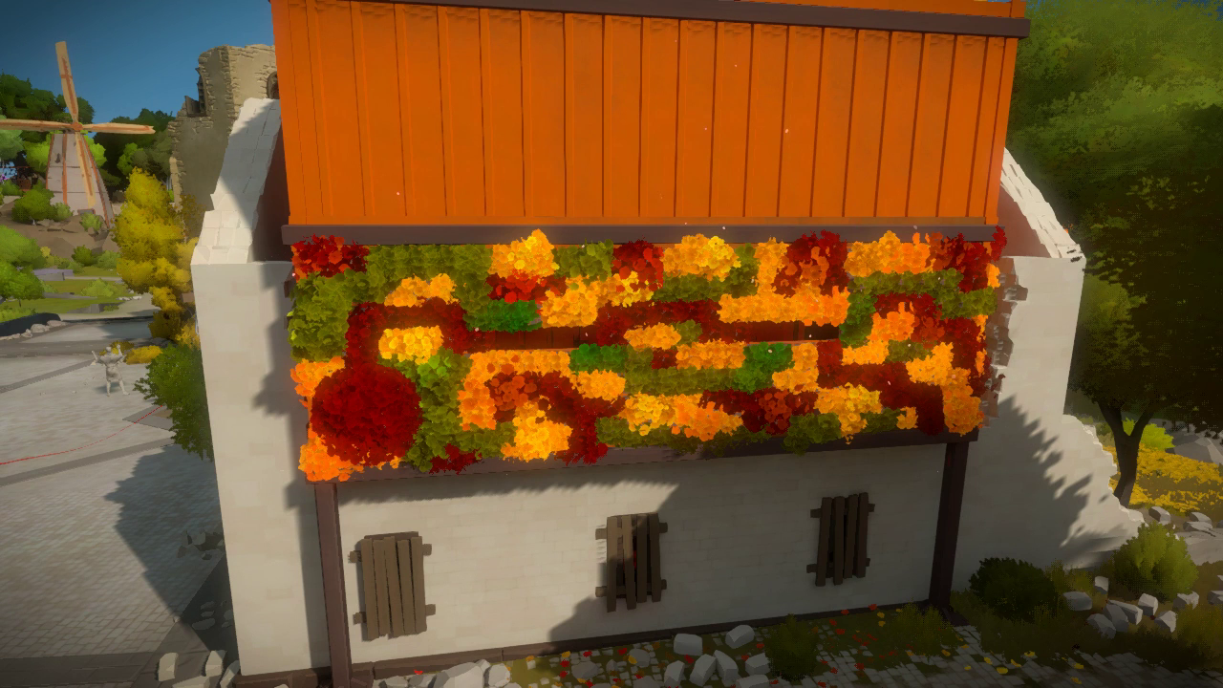
left_click(323, 304)
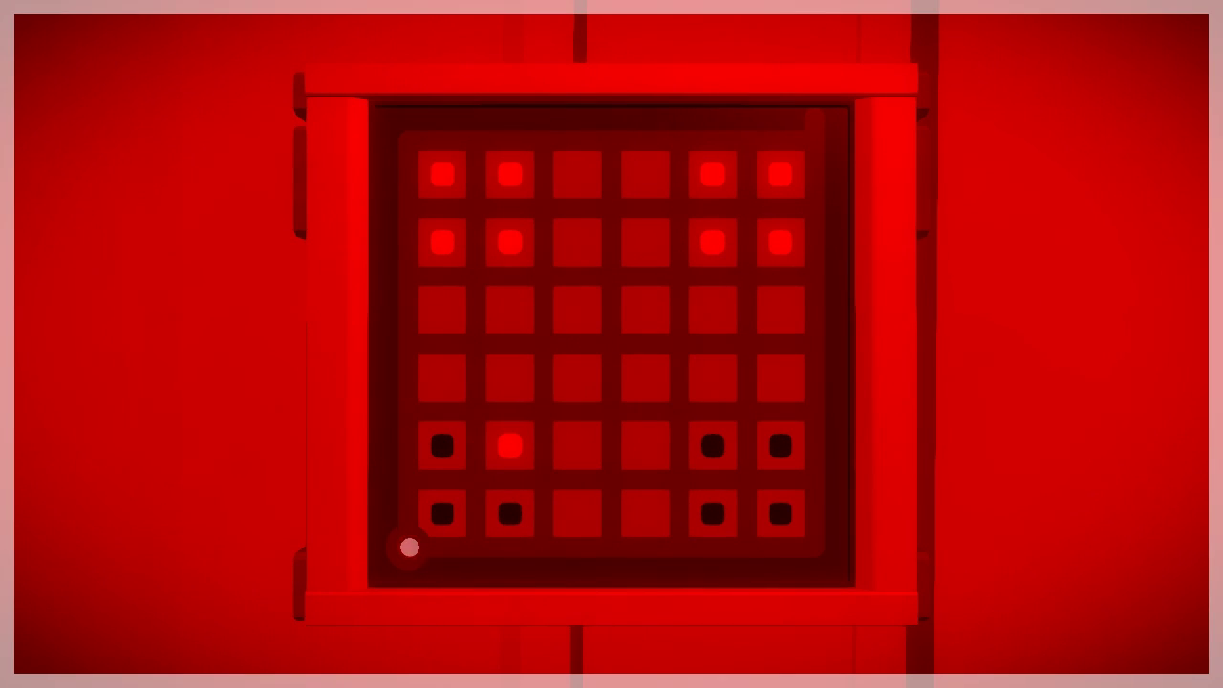
Step: Trace the grid from its bottom-left start to the top-right exit, then step away
left_click(409, 546)
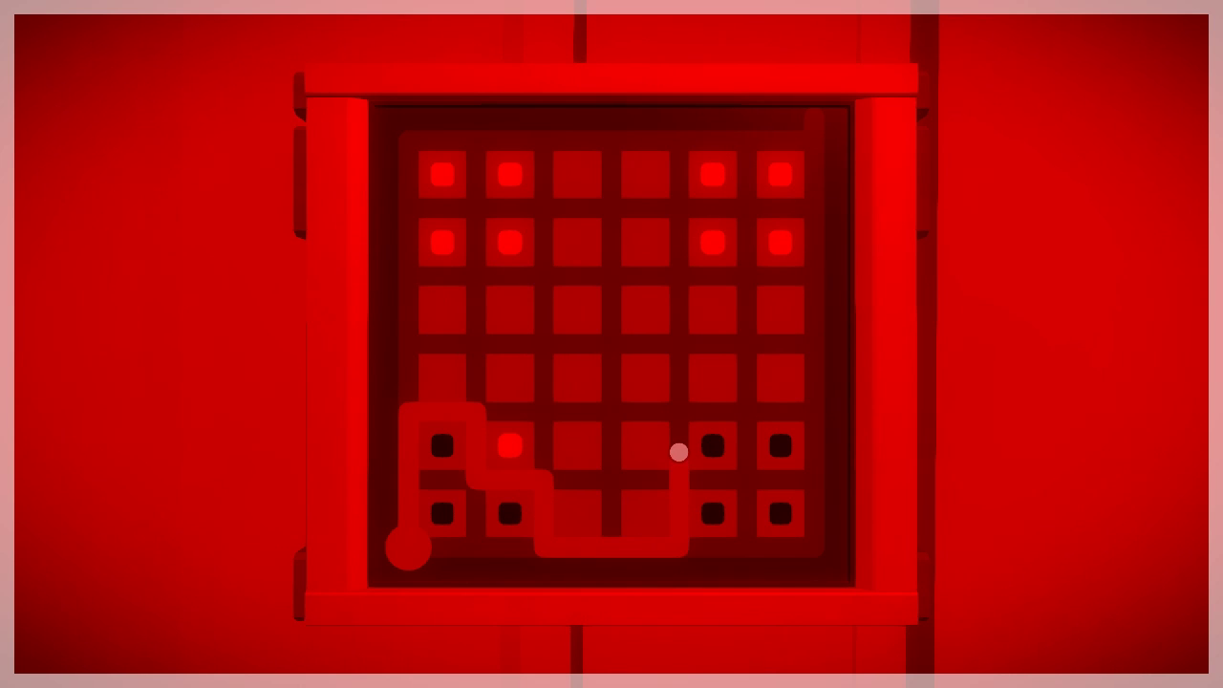
left_click(814, 117)
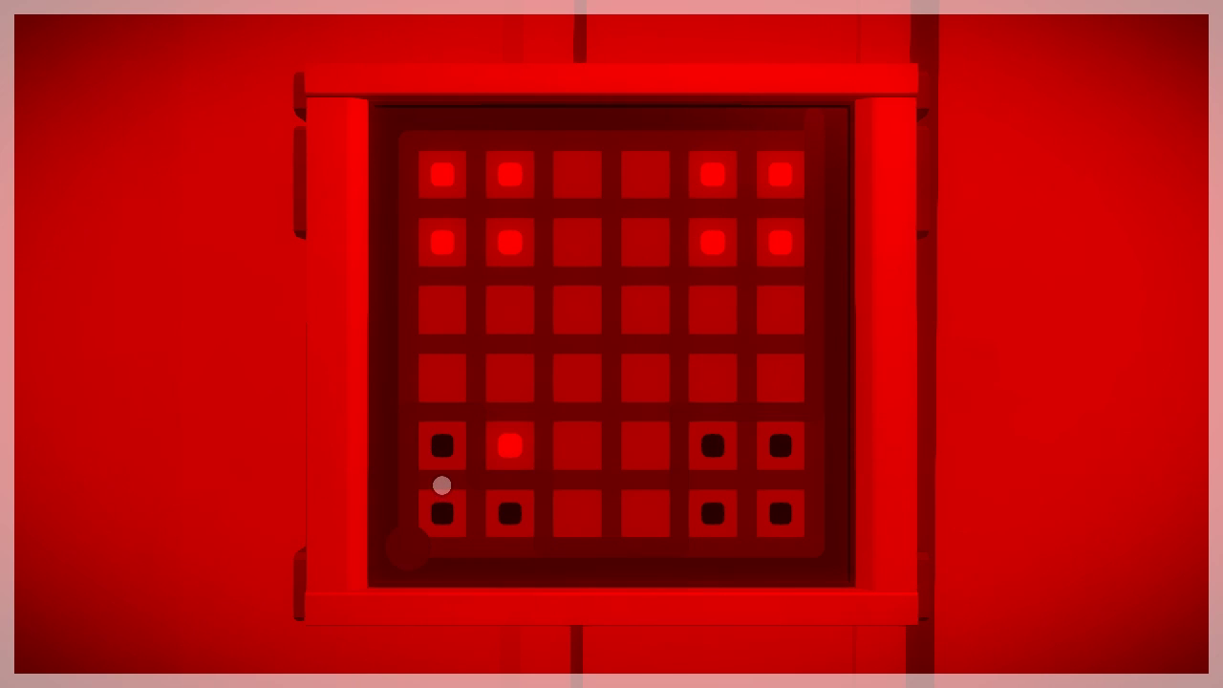
right_click(441, 486)
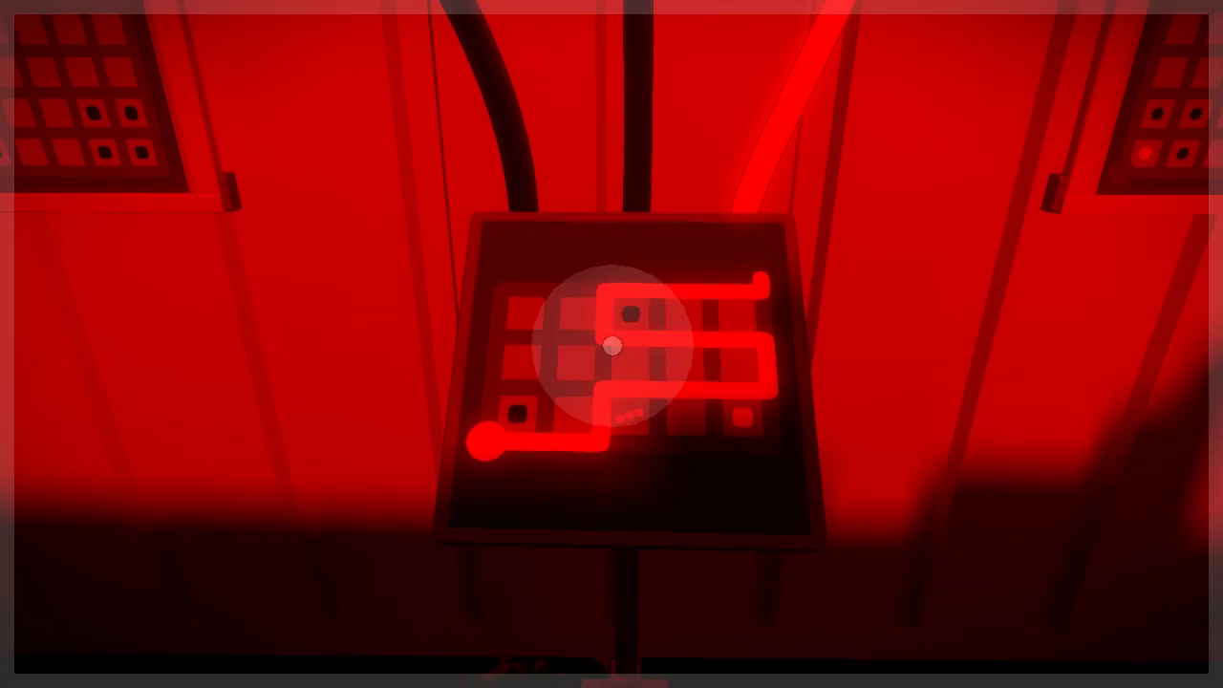
Step: Redraw the control panel's line, then start a new grid path from the bottom-left start
left_click(612, 346)
left_click(478, 424)
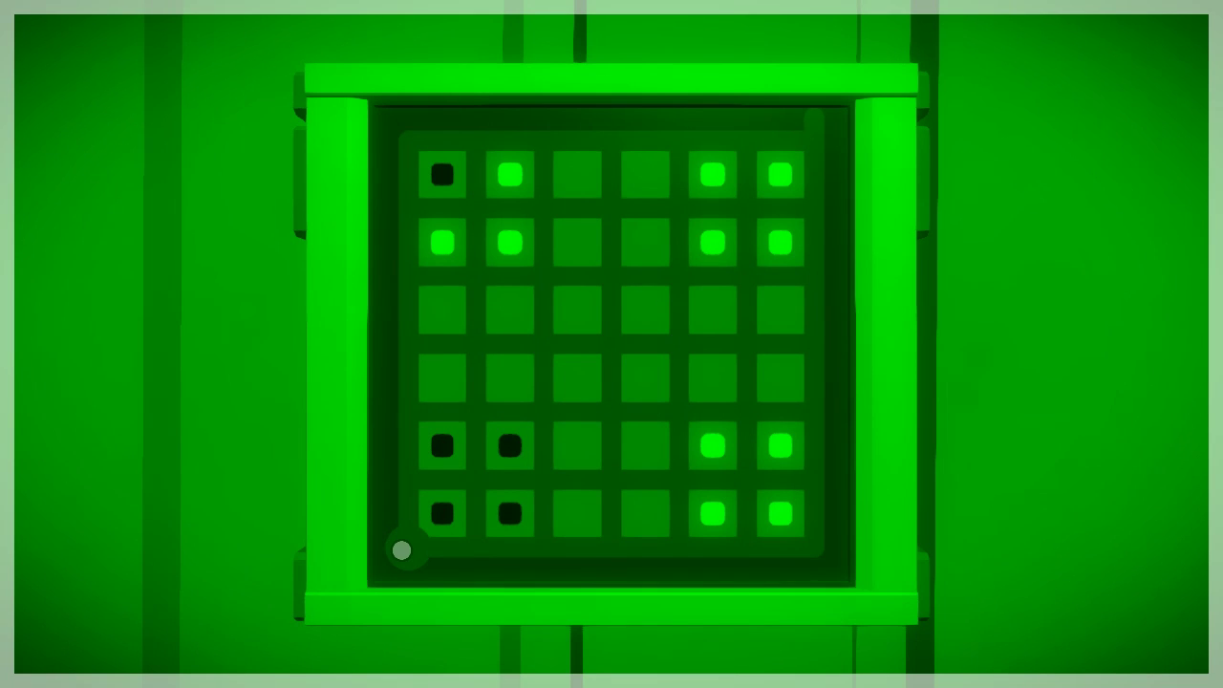
left_click(401, 549)
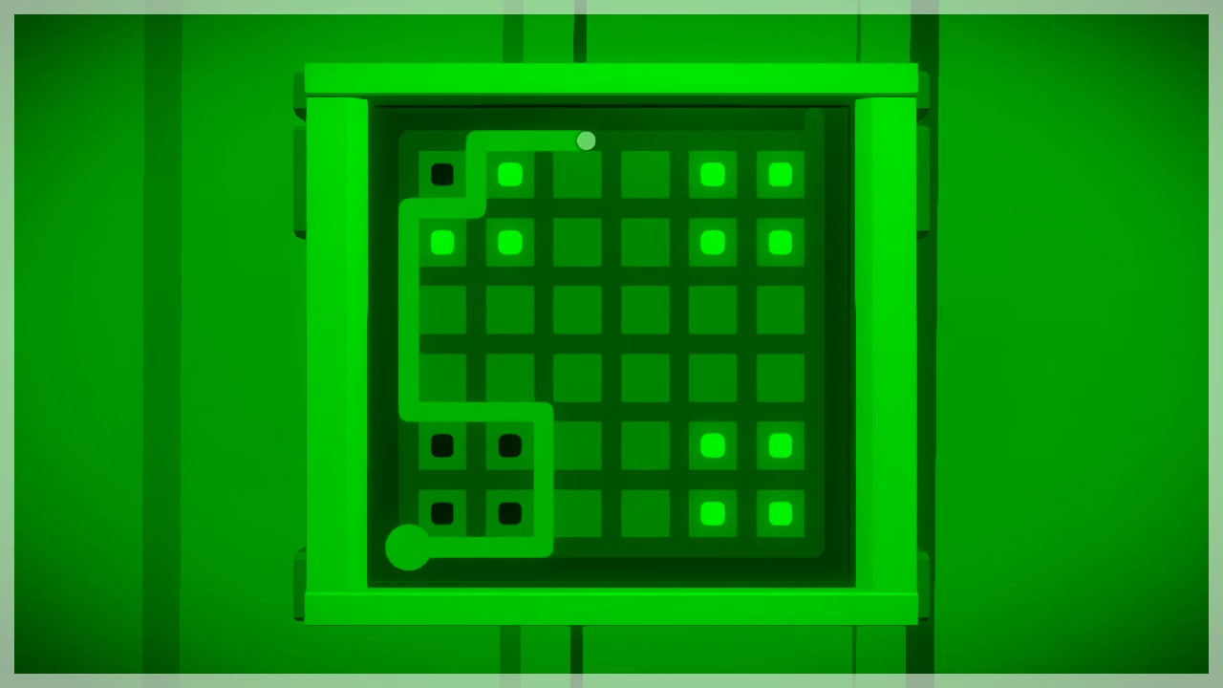
Step: Submit the wall panel path at the top-right exit, then start a new pedestal-panel line
left_click(810, 114)
right_click(775, 202)
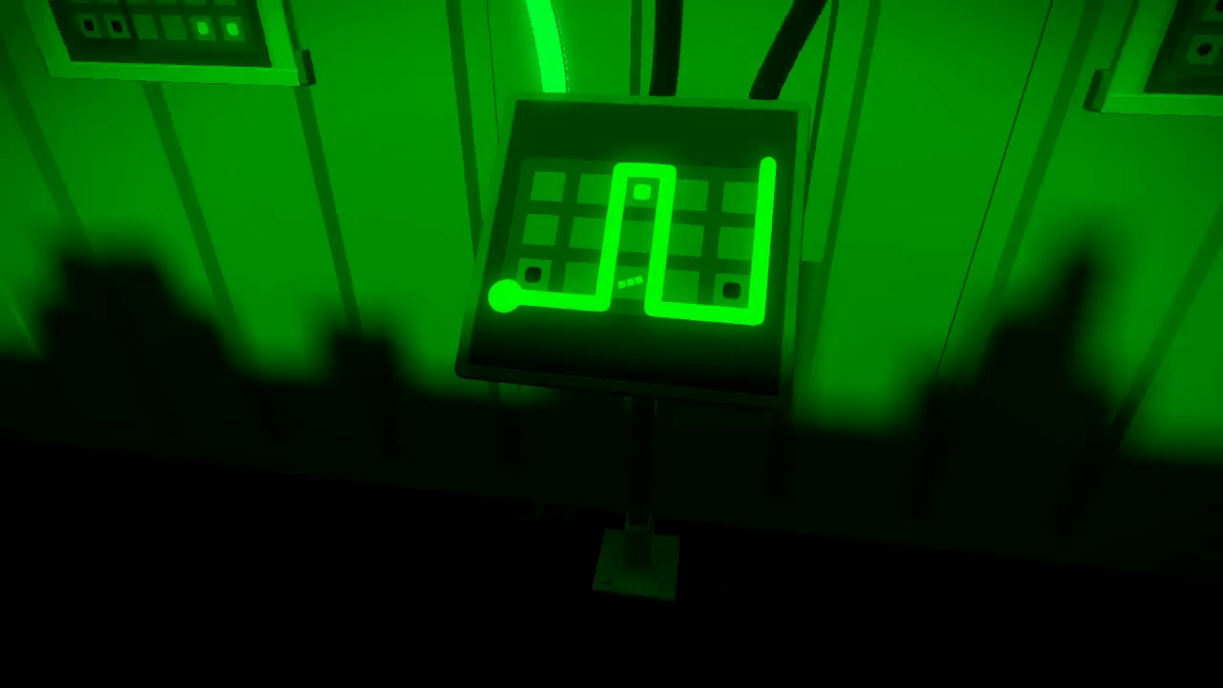
left_click(611, 344)
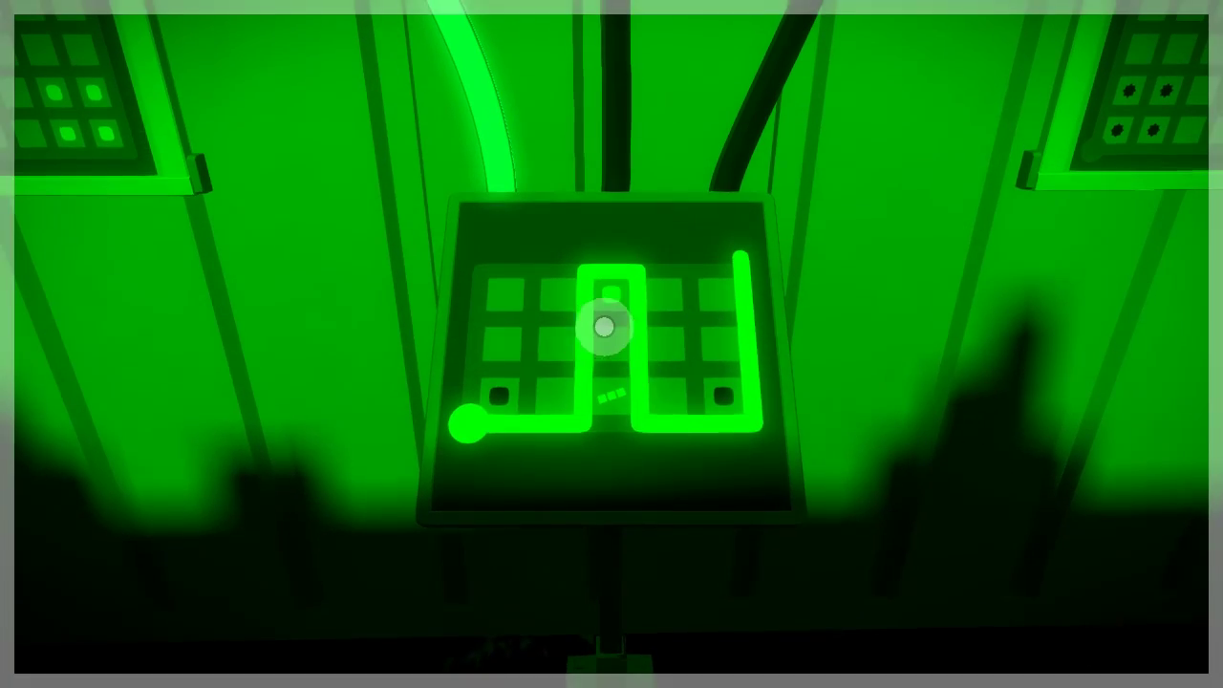
left_click(468, 425)
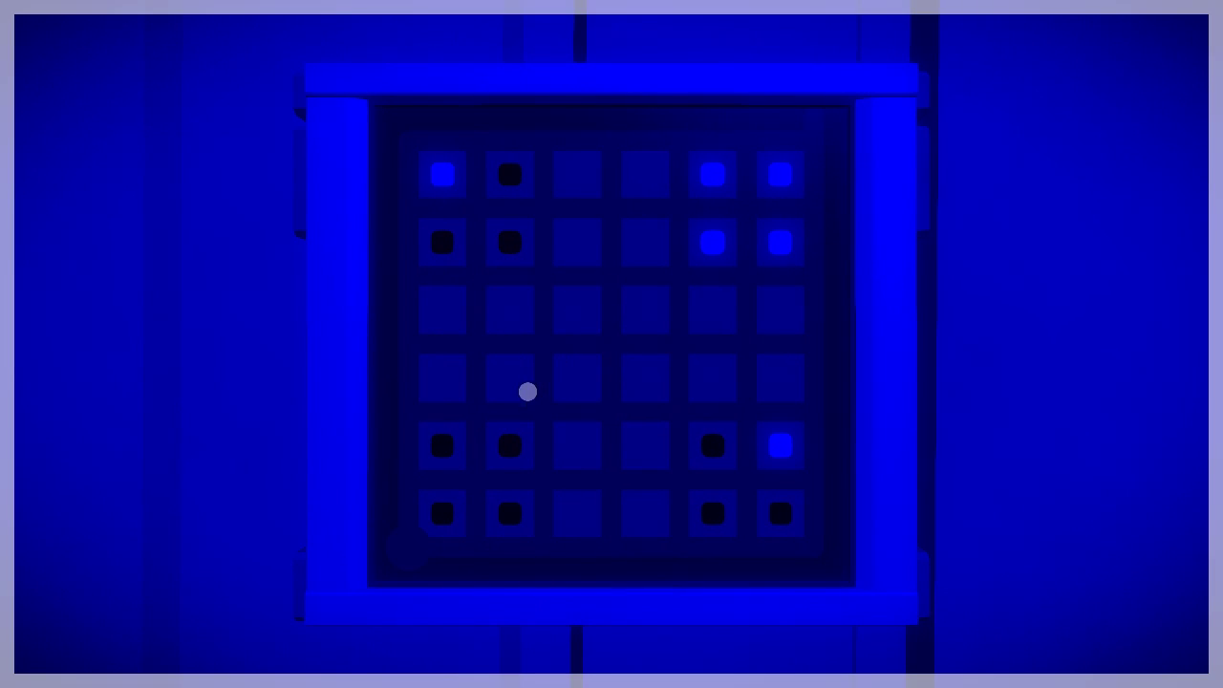
Step: Trace a route from the bottom-left start to the exit and submit it
left_click(411, 546)
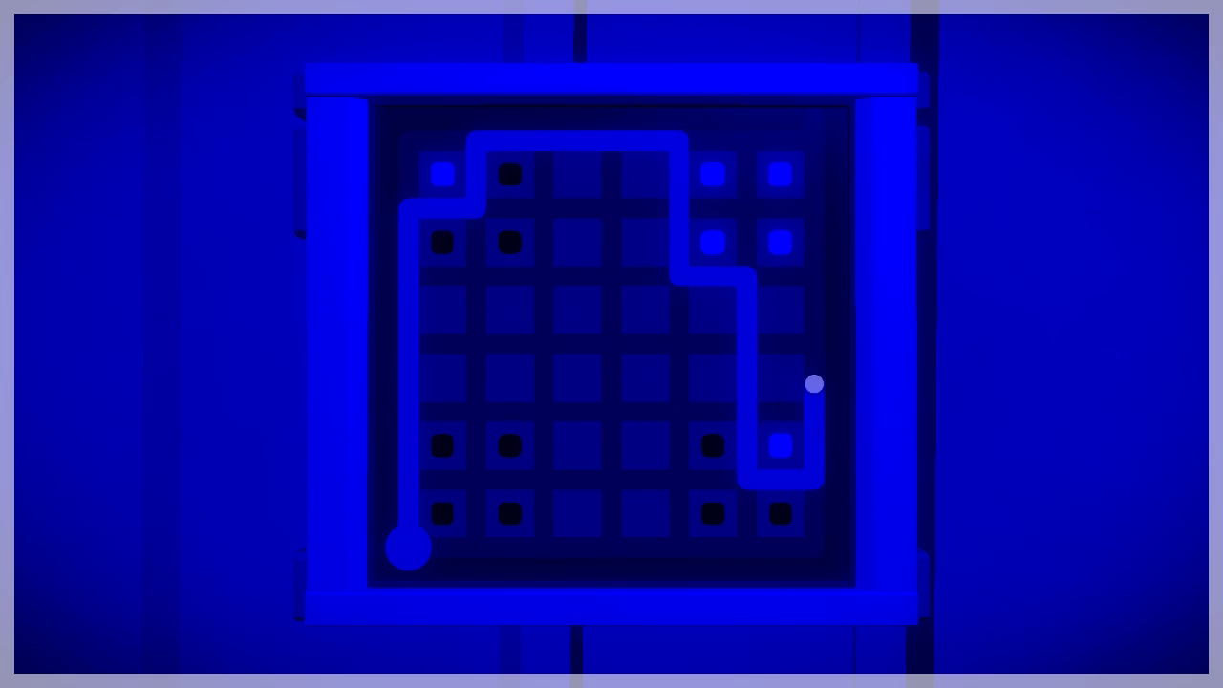
left_click(814, 116)
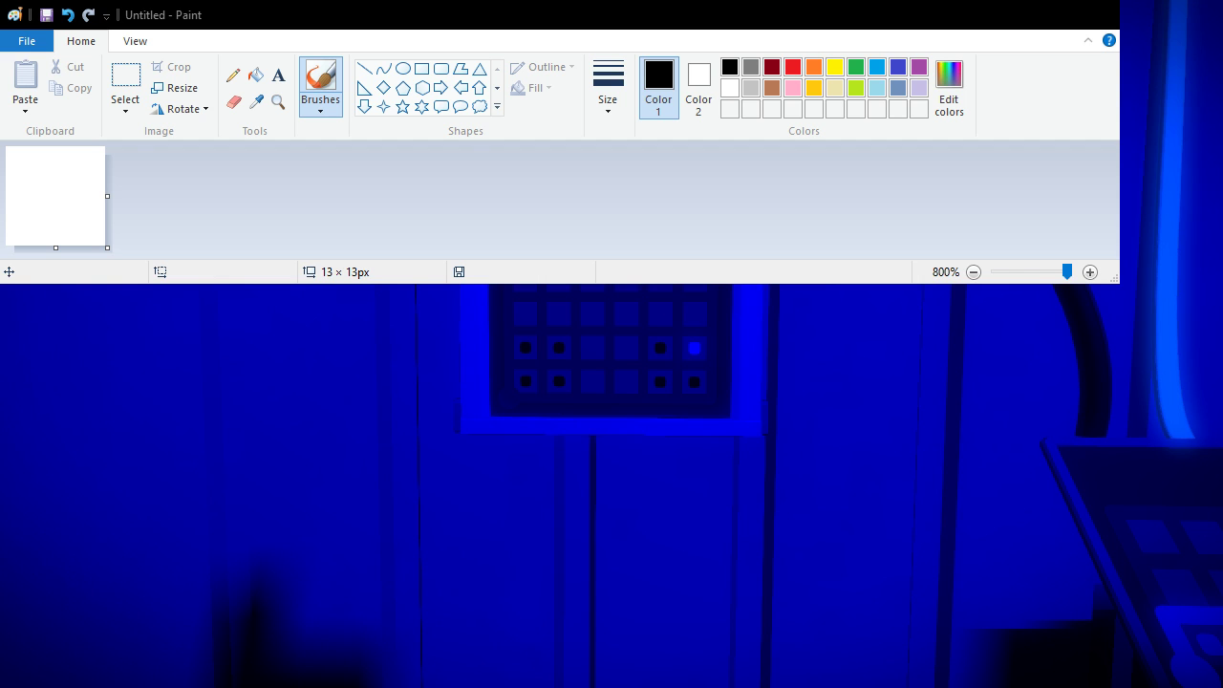
Step: Move Paint below the panel and frame the 13×13 canvas with a black rectangle
left_click_drag(573, 15, 642, 418)
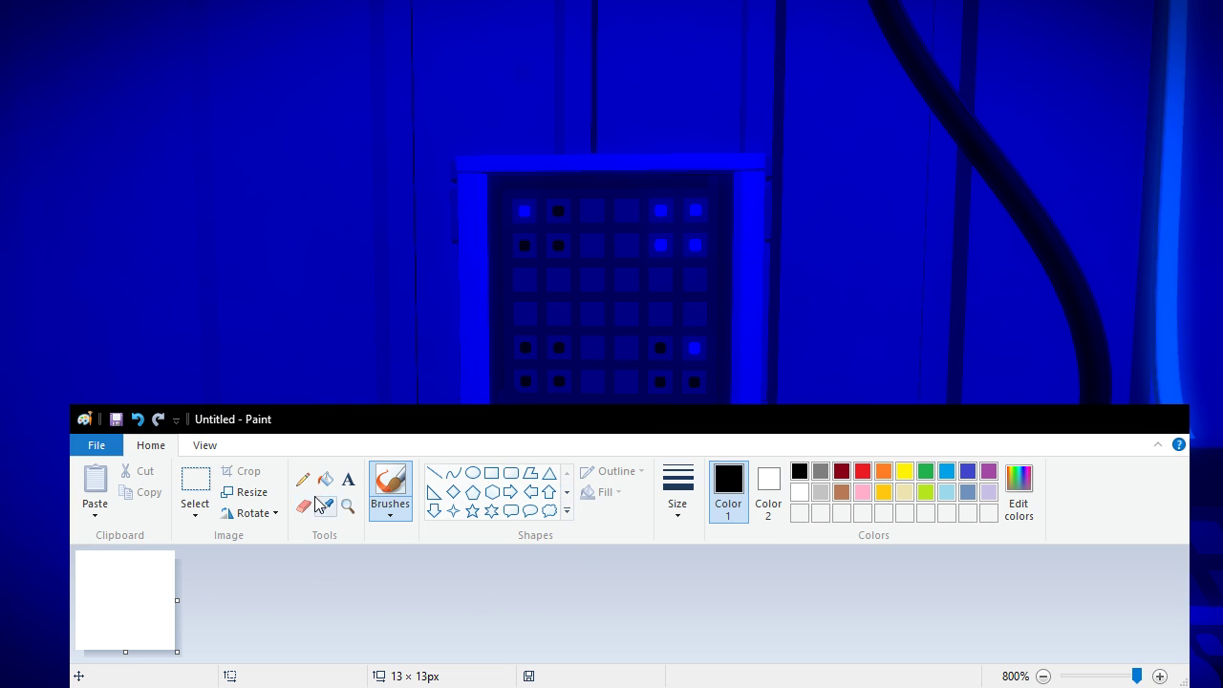
left_click(492, 475)
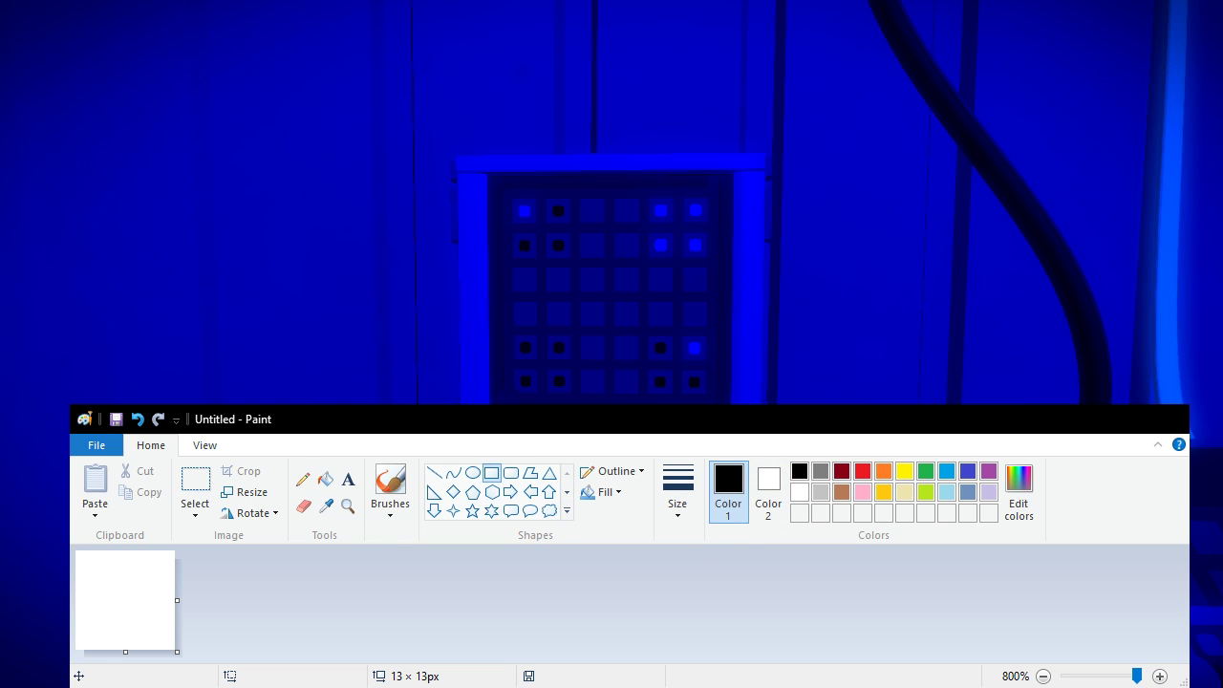
left_click_drag(78, 551, 171, 642)
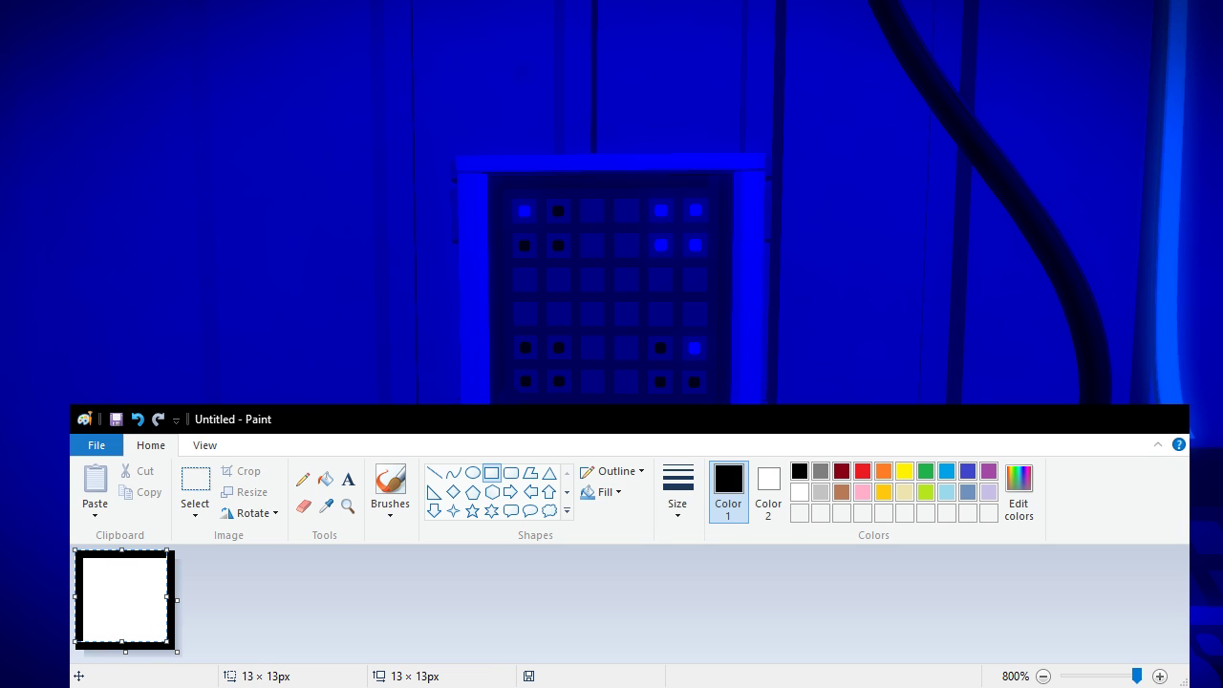
left_click(570, 557)
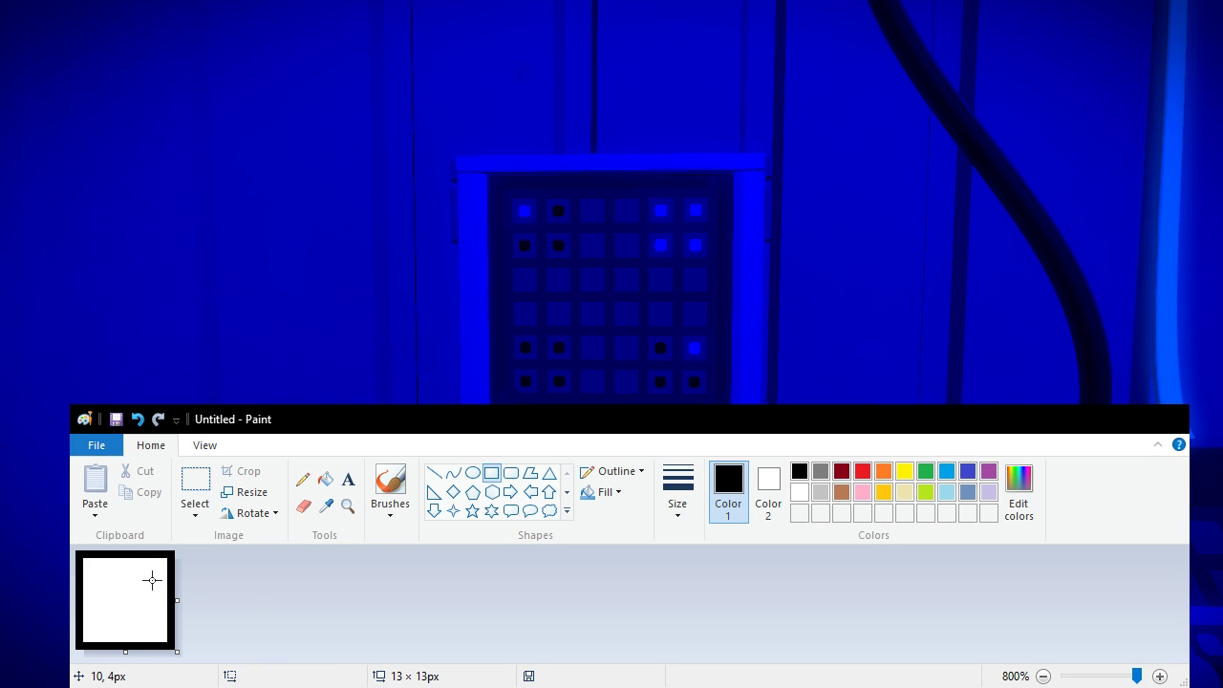
Step: Draw five full-height vertical black lines at alternating columns of the canvas interior
left_click(434, 473)
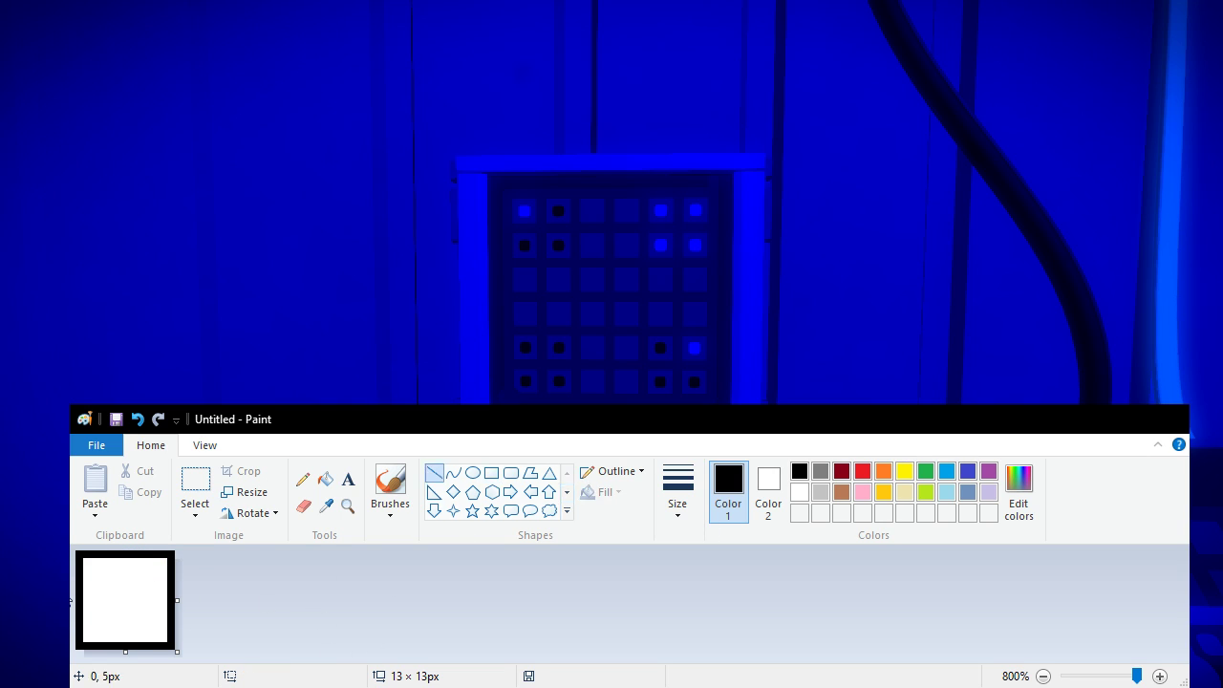
left_click_drag(92, 569, 91, 638)
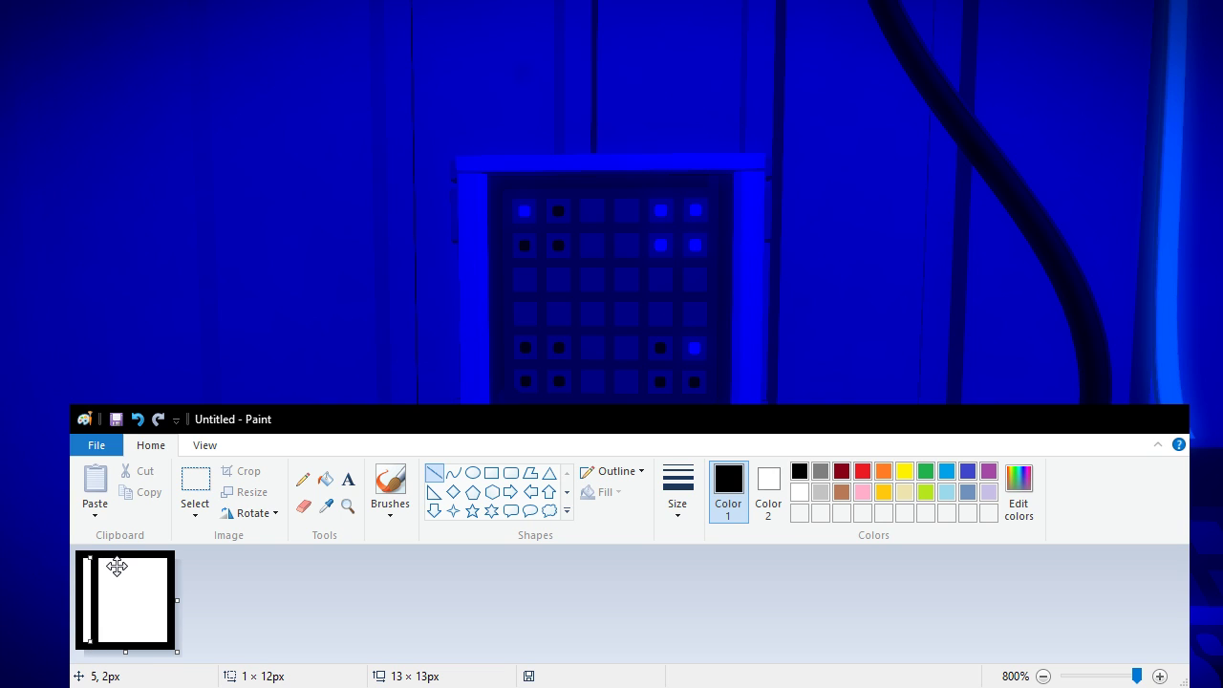
left_click(237, 600)
left_click_drag(106, 556, 105, 636)
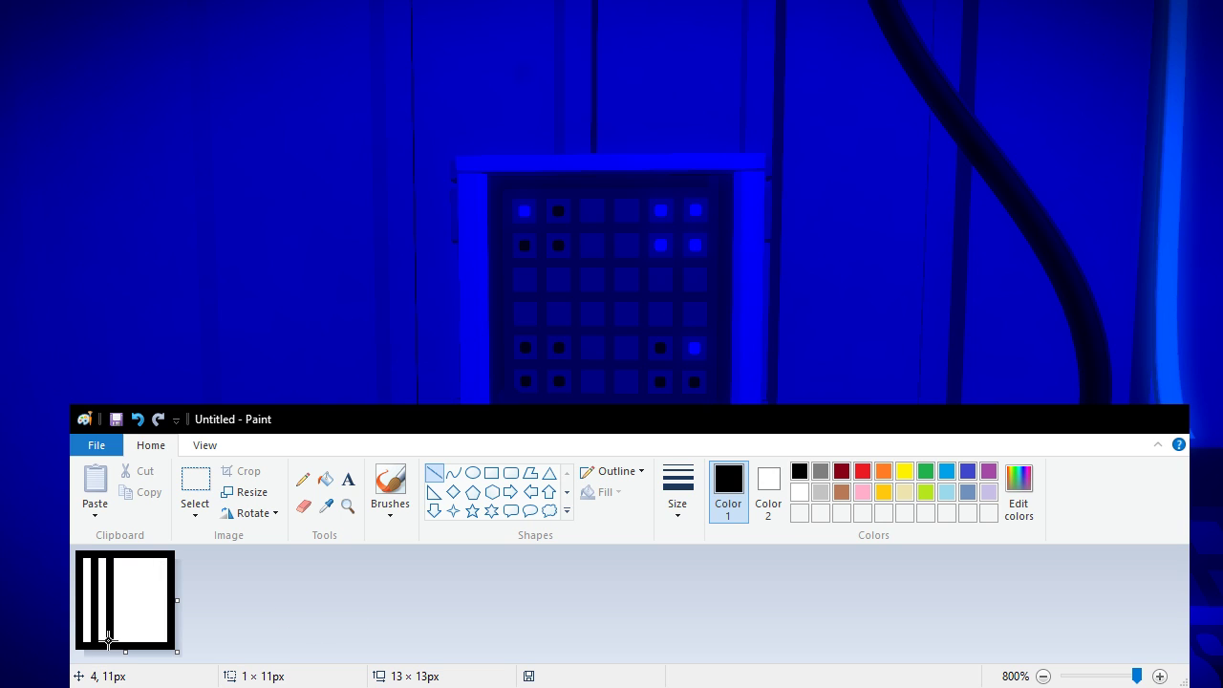
left_click(219, 582)
left_click_drag(126, 556, 126, 636)
left_click(204, 578)
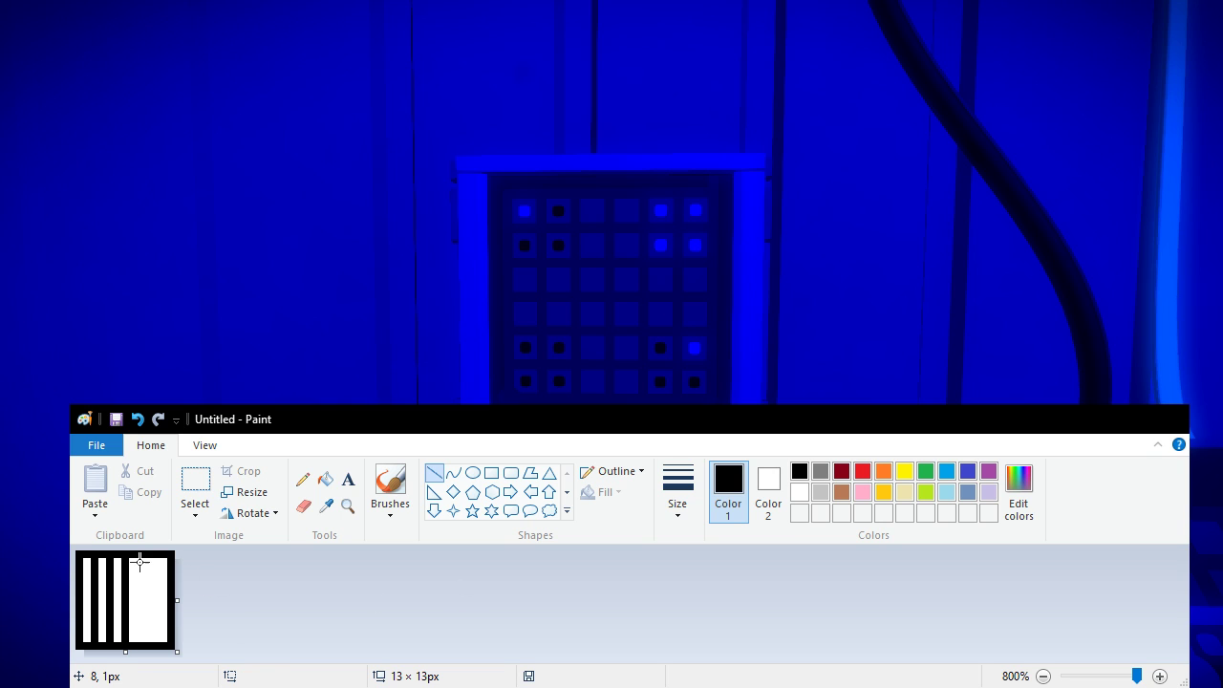
left_click_drag(141, 556, 142, 642)
left_click(366, 558)
left_click_drag(157, 564, 156, 644)
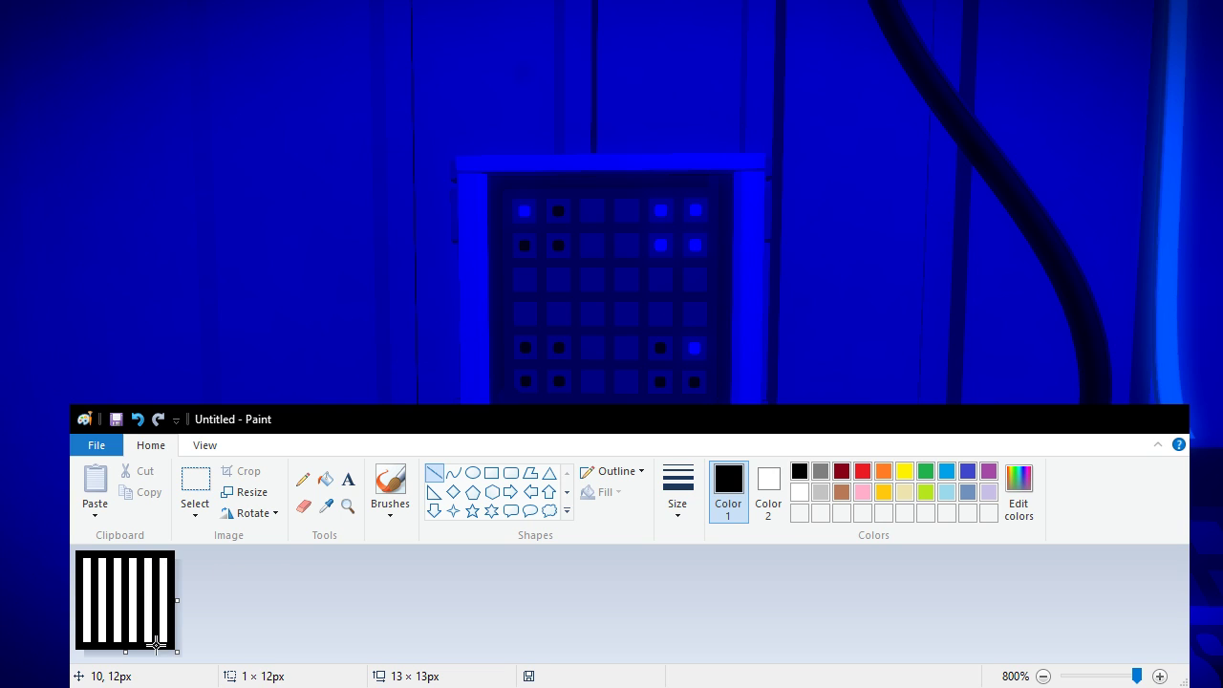
left_click_drag(92, 570, 81, 570)
Step: Draw the first two horizontal divider lines across the stripes, undoing a misplaced third line
left_click_drag(80, 571, 172, 570)
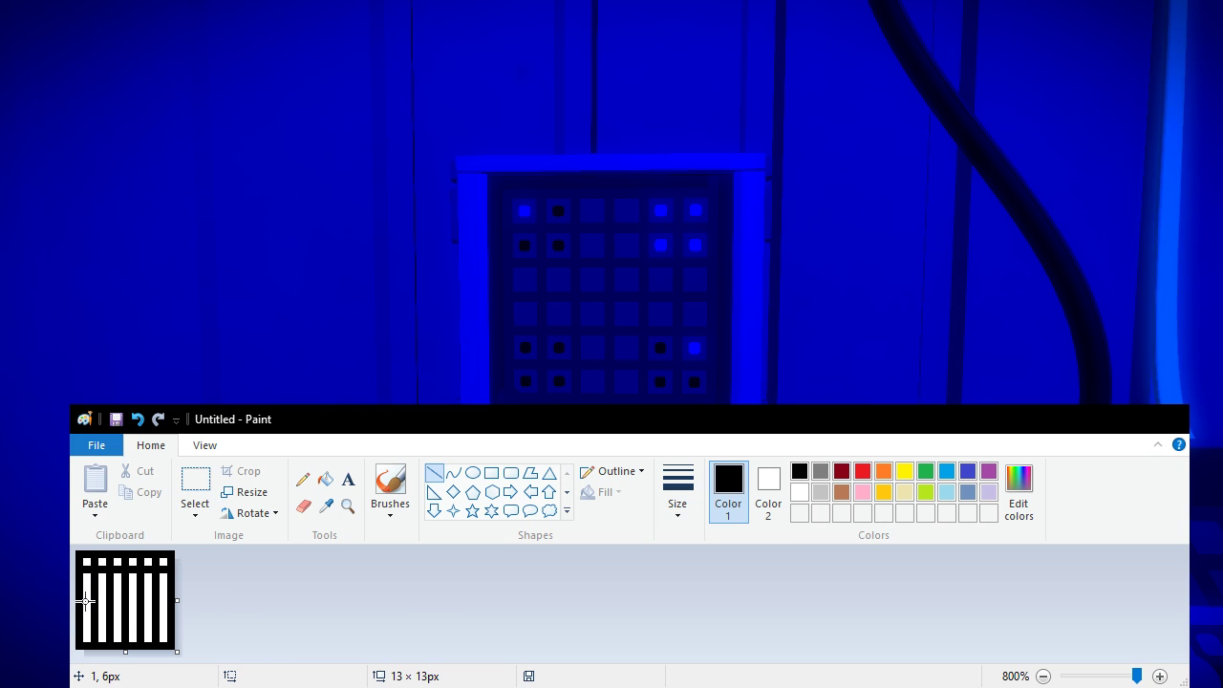
left_click_drag(81, 583, 201, 583)
left_click_drag(86, 601, 122, 602)
left_click_drag(86, 599, 163, 599)
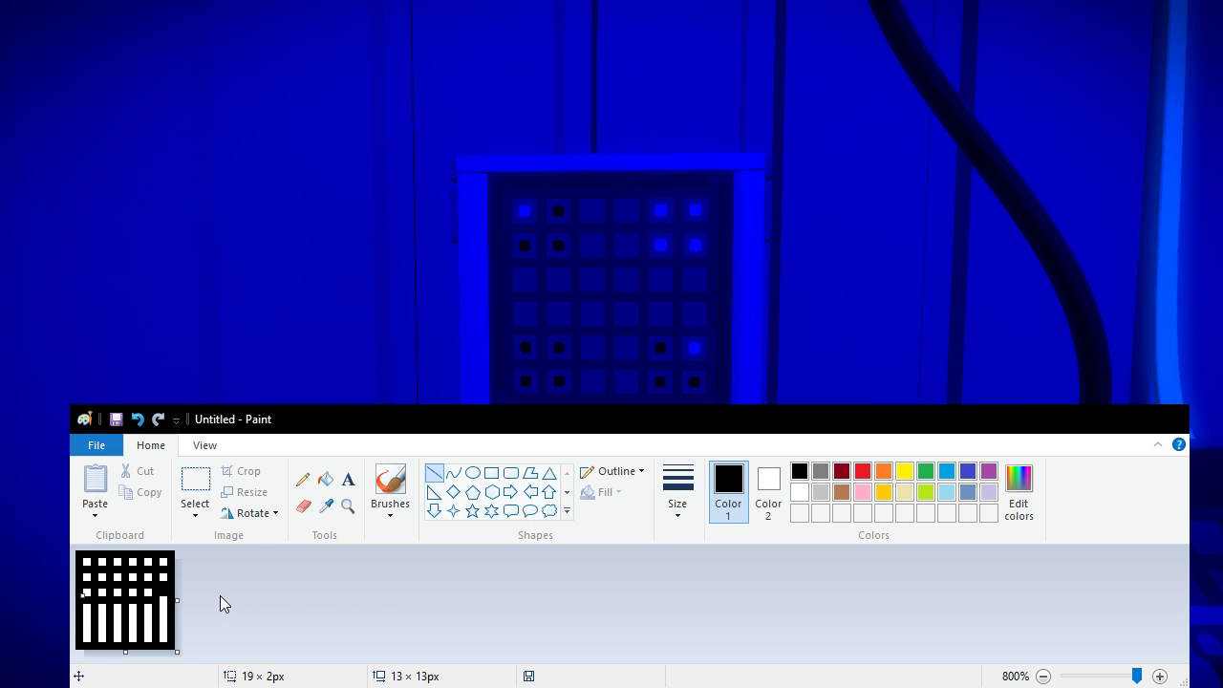
left_click_drag(87, 602, 182, 602)
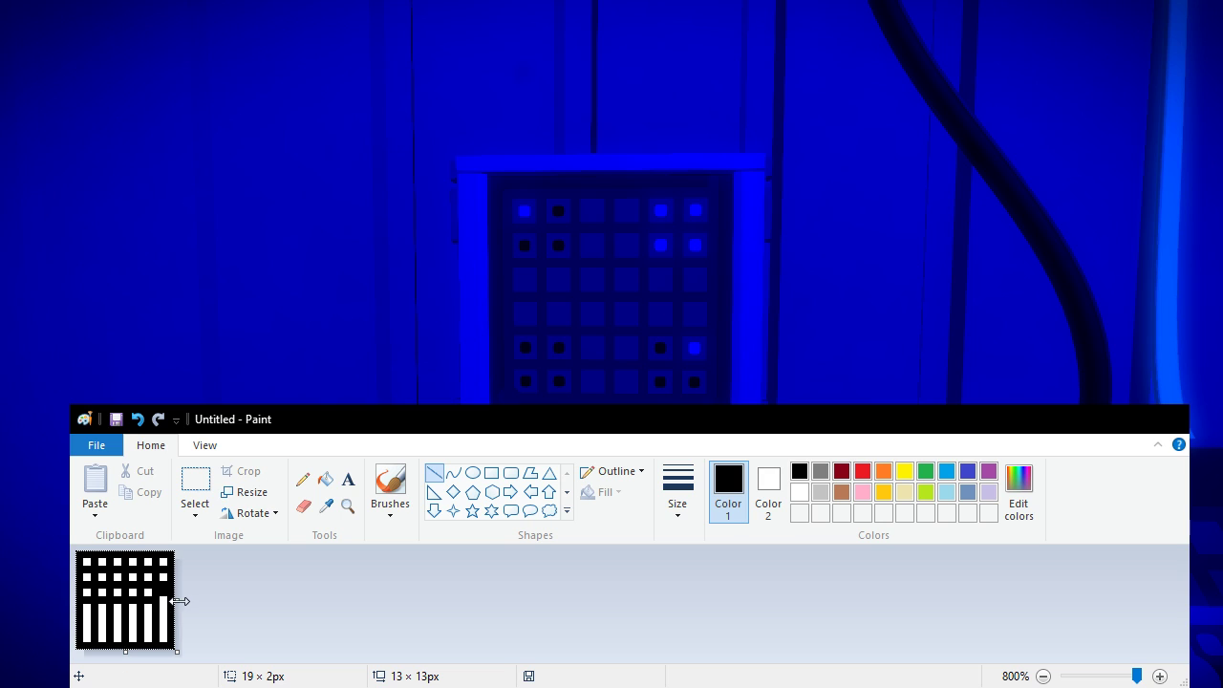
left_click(239, 599)
key("ctrl+z")
key("ctrl+z")
key("ctrl+z")
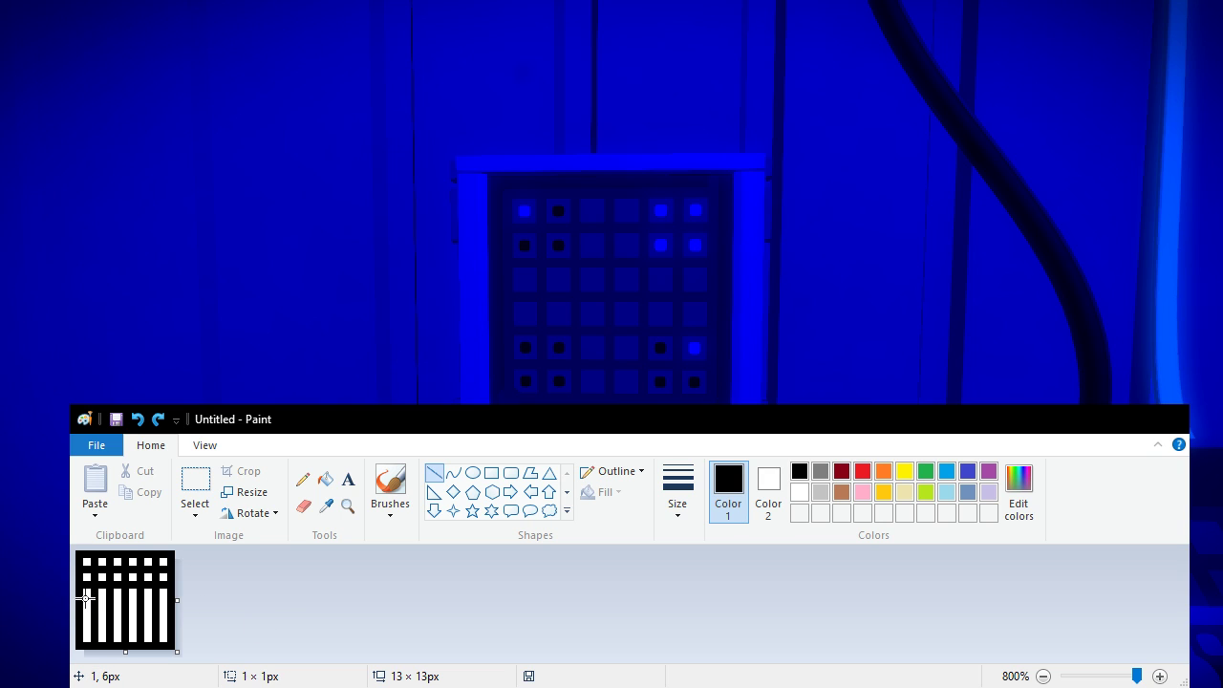
Step: Draw the remaining horizontal dividers to complete the 6×6 grid, then select turquoise
left_click_drag(86, 599, 171, 596)
left_click_drag(84, 613, 172, 612)
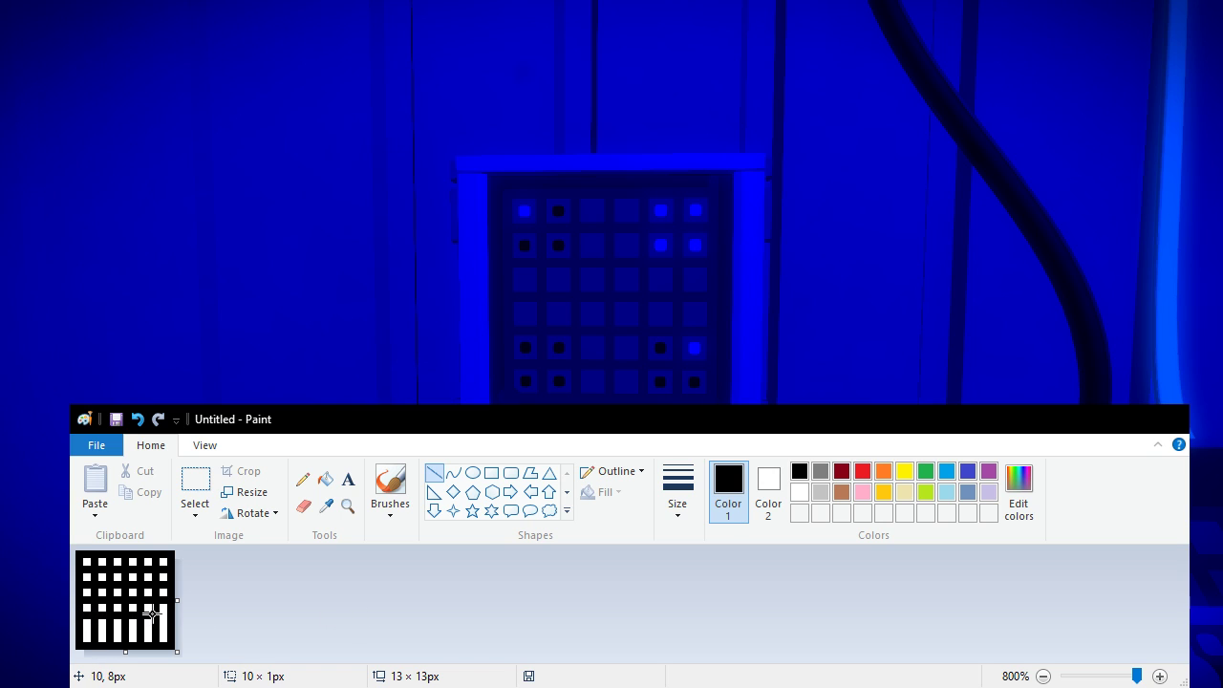
left_click(87, 632)
left_click_drag(84, 630, 172, 630)
left_click(256, 612)
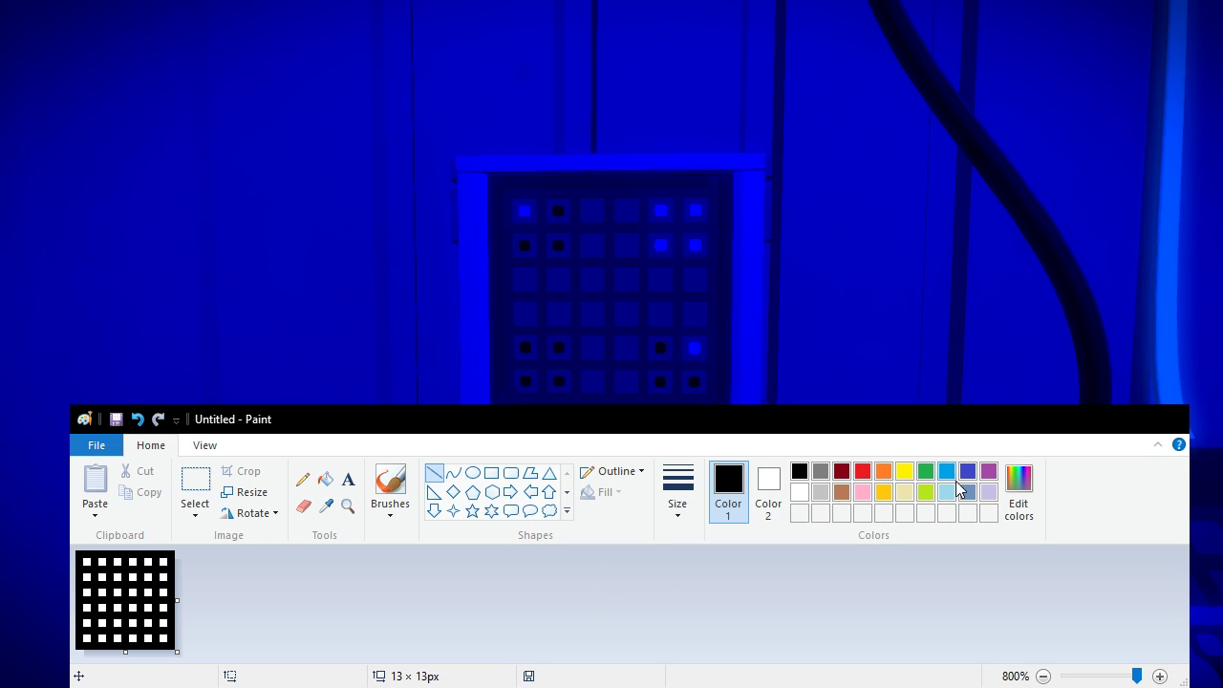
left_click(946, 472)
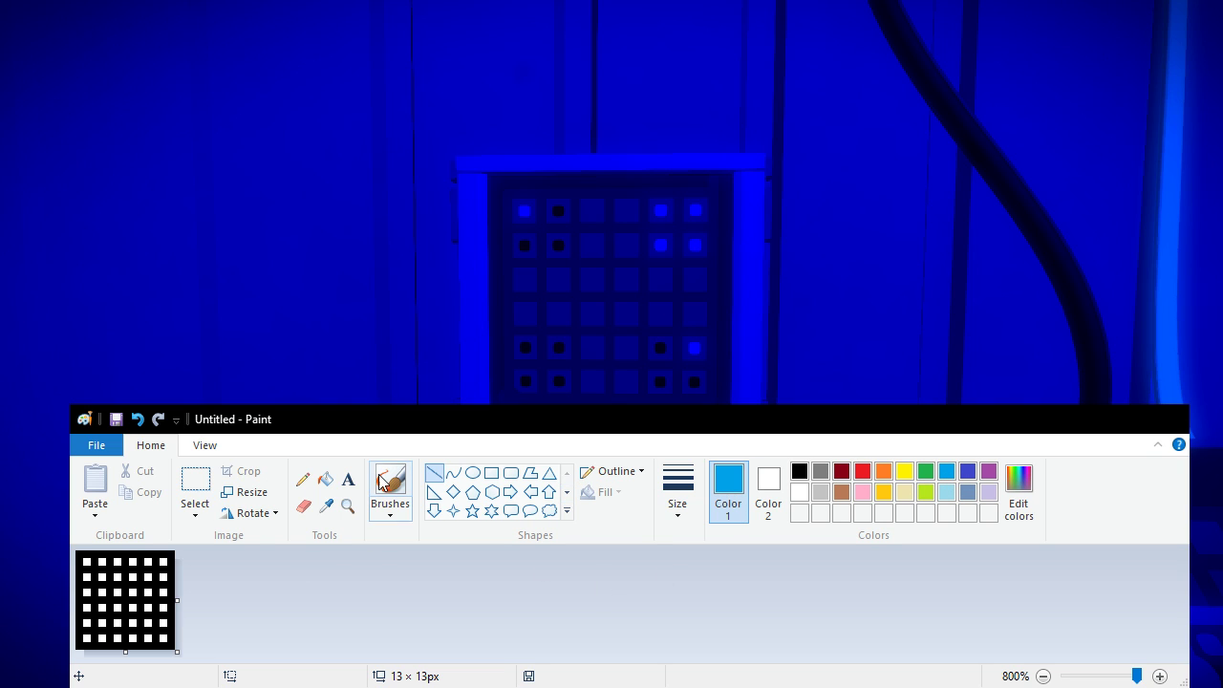
Step: Pencil light-blue marks on the top-left cell and columns five and six of rows one and two
left_click(303, 481)
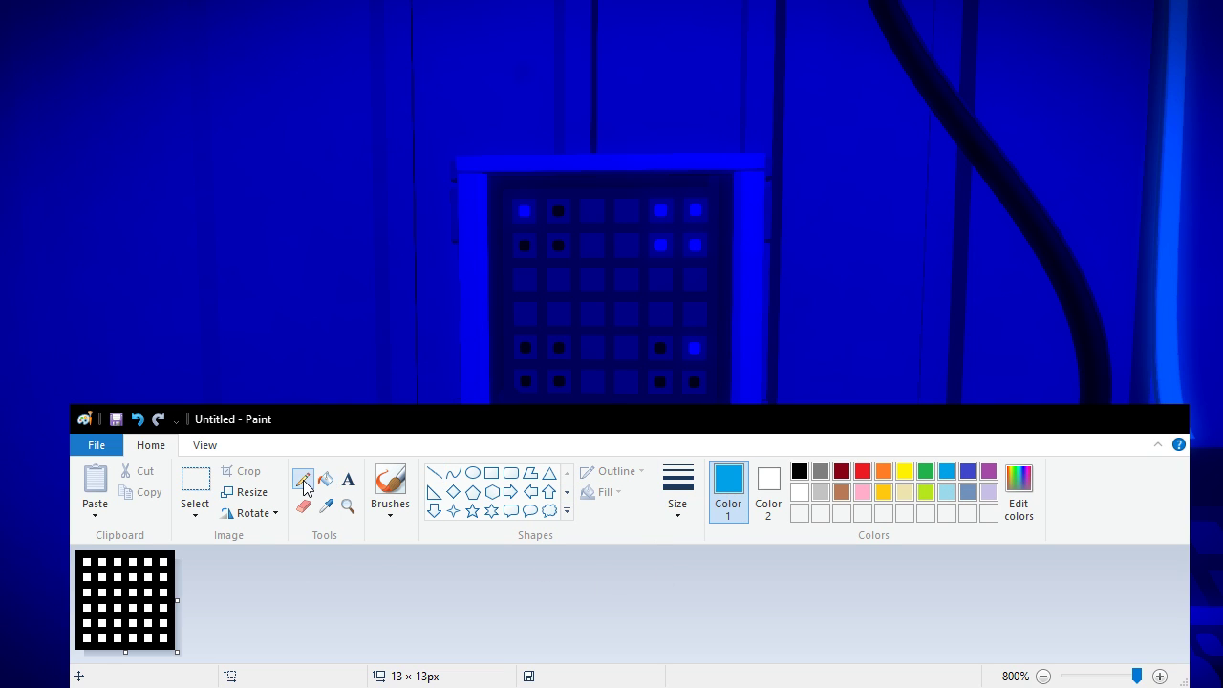
left_click(87, 561)
left_click(148, 562)
left_click(163, 576)
left_click(148, 577)
left_click(164, 562)
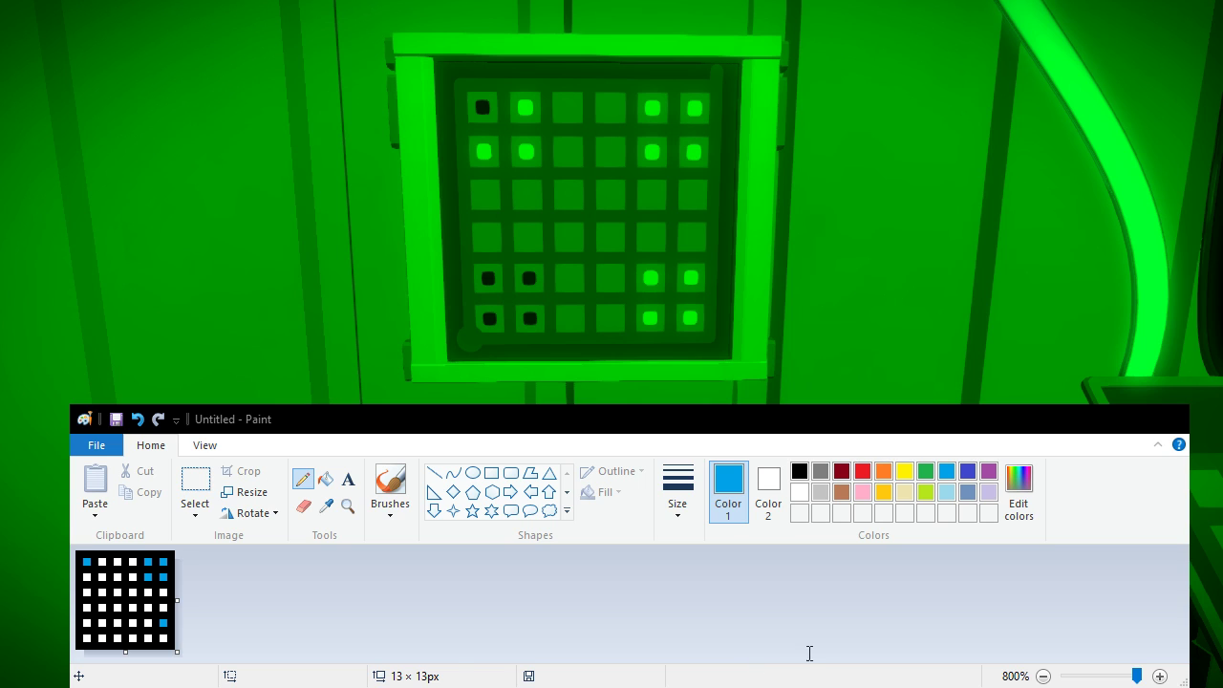
Step: Confirm the dark blue custom colour, try two top-row marks, then revert them
key("Return")
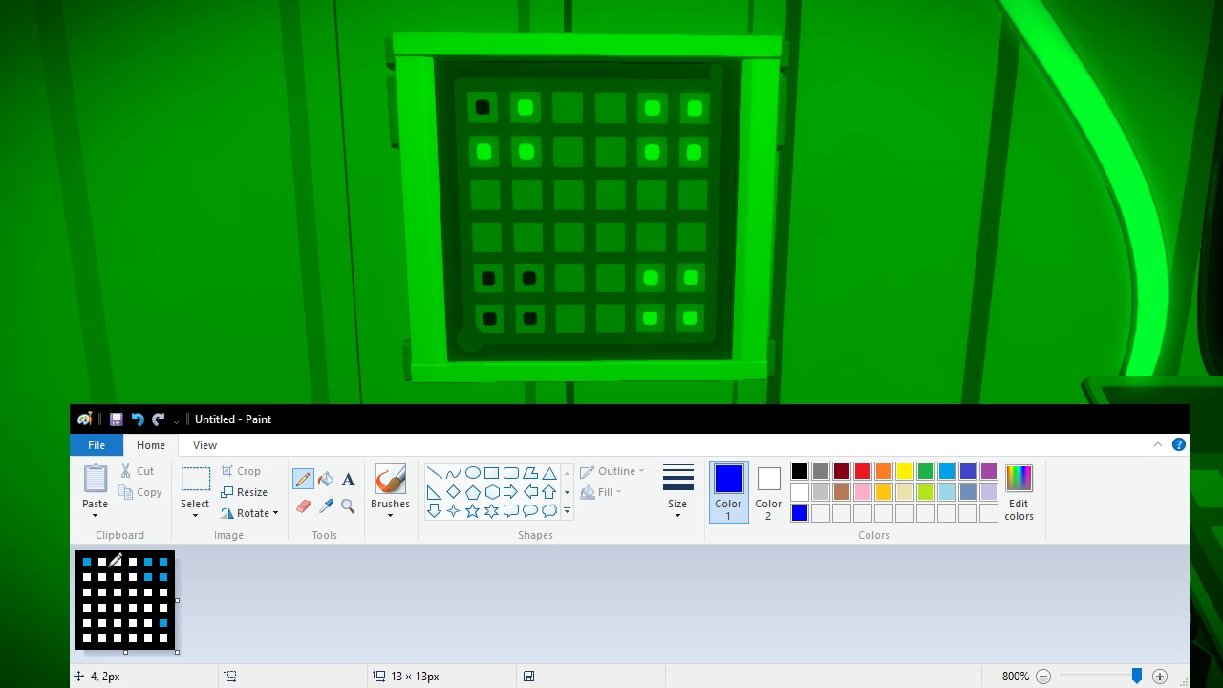
left_click(88, 560)
left_click(148, 561)
key("ctrl+y")
key("ctrl+y")
key("ctrl+y")
key("ctrl+y")
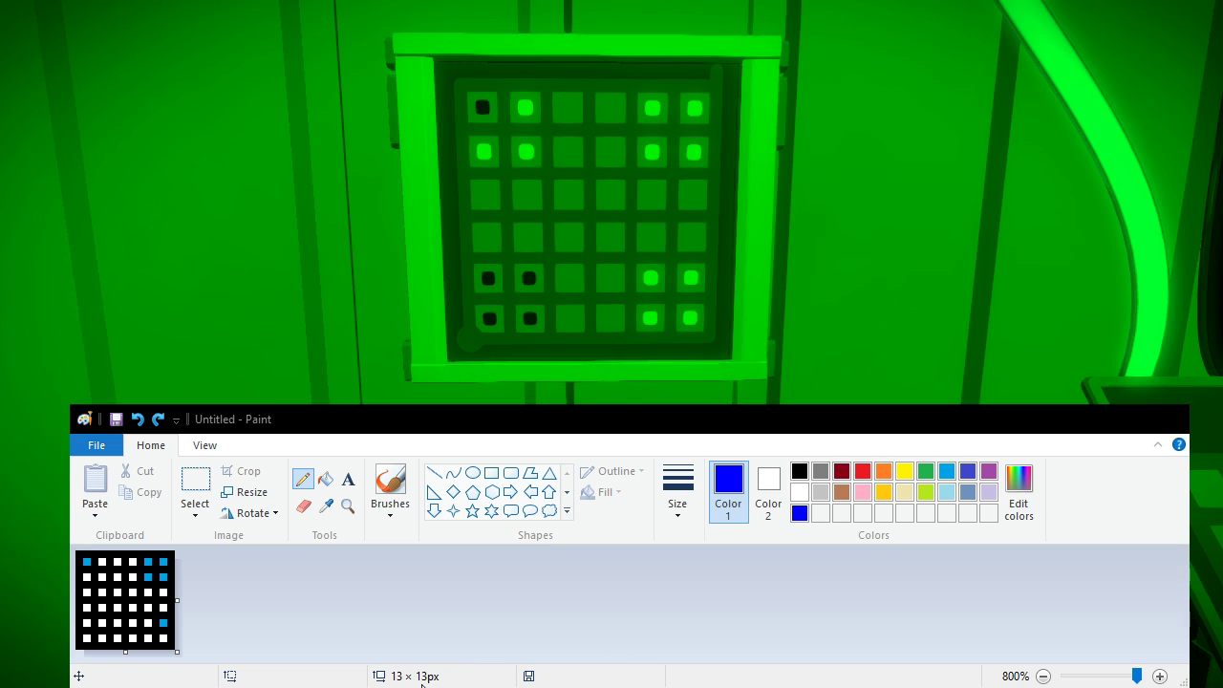
Step: Repaint the top-left cell, the top-right block and the row-five right cell dark blue
left_click(86, 561)
left_click(147, 562)
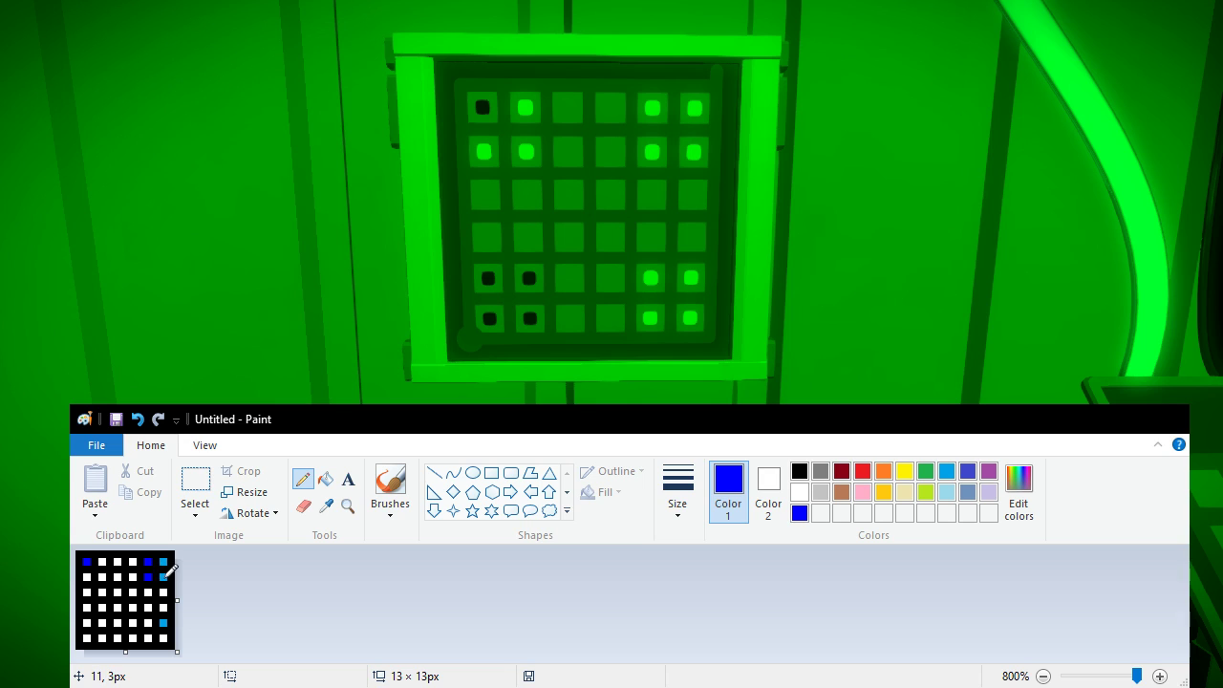
left_click(164, 577)
left_click(168, 562)
left_click(164, 623)
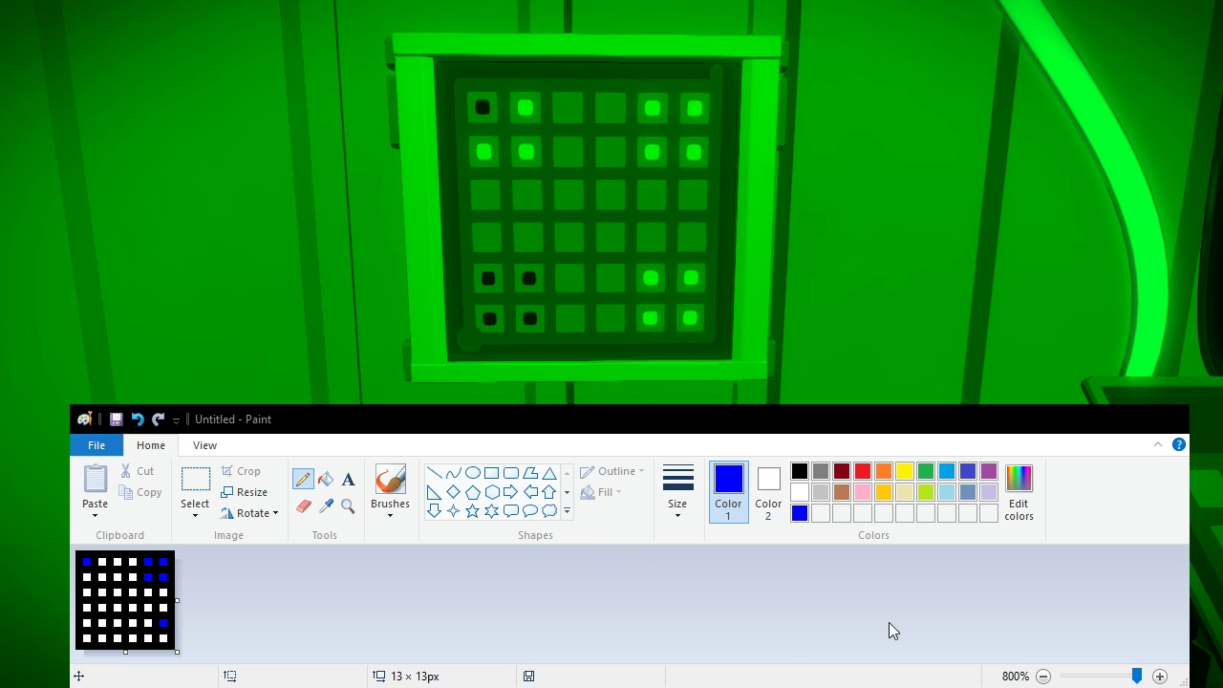
Step: Confirm the cyan colour and repaint the top-right cell and row-five right-edge cell cyan
key("Return")
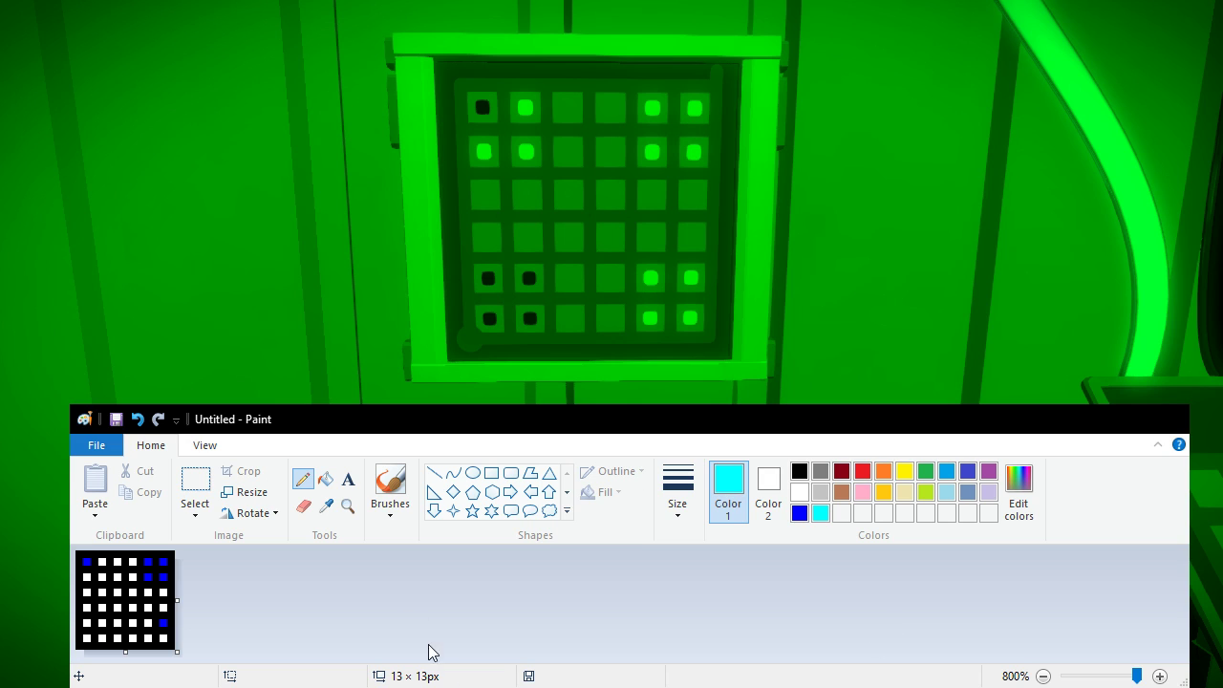
left_click(168, 559)
left_click(170, 621)
left_click(165, 622)
Step: Define green and mark row-two cells one and two, top-row cell two, and three lower-right cells
left_click(1018, 492)
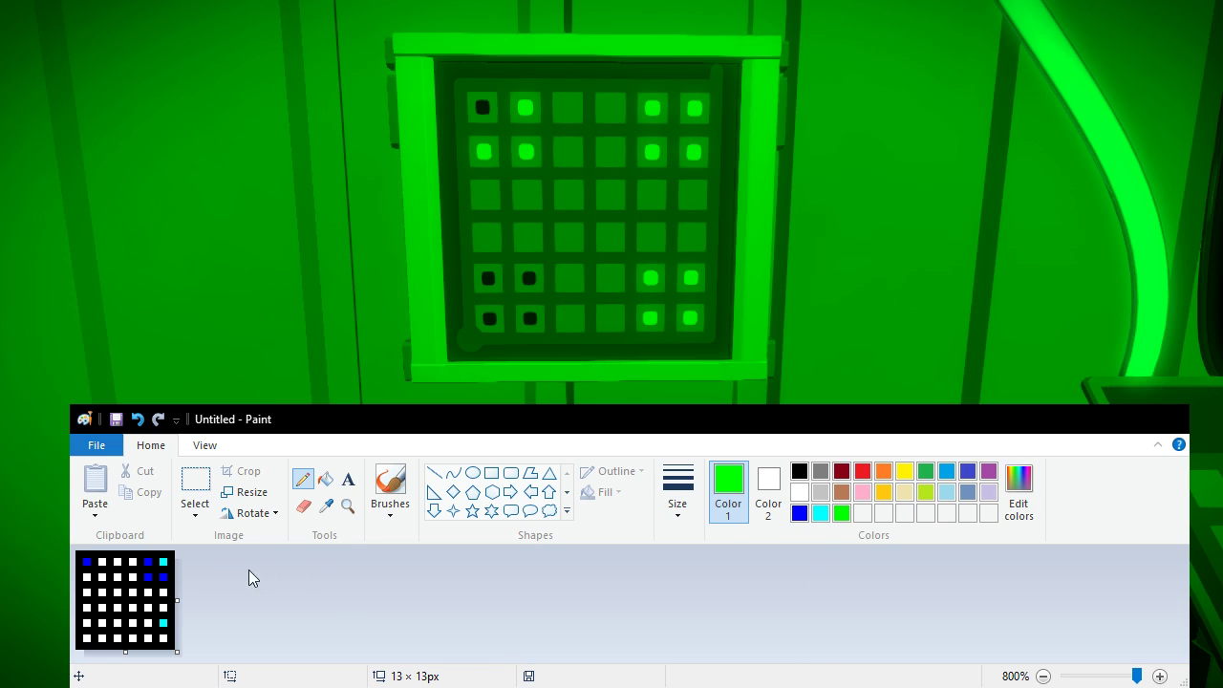
left_click(86, 576)
left_click(102, 576)
left_click(102, 561)
left_click(148, 622)
left_click(148, 637)
left_click(164, 638)
Step: Switch to cyan and recolour top-row cell five and row-two cells five and six
left_click(820, 514)
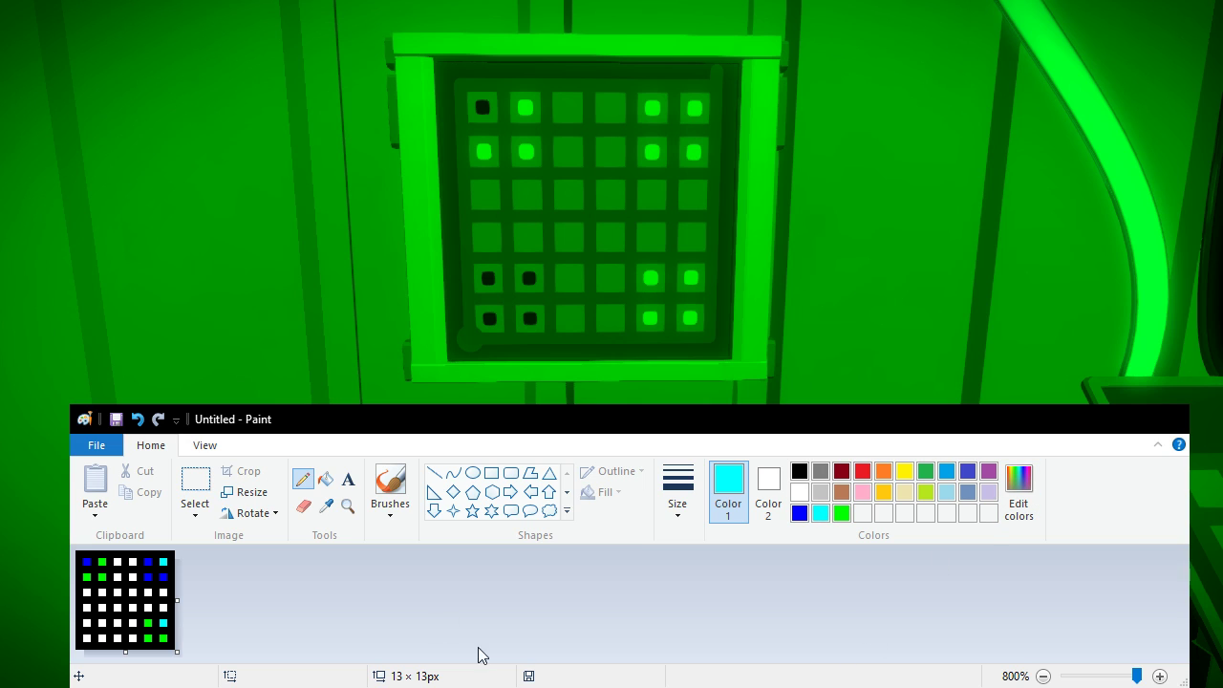
left_click(149, 559)
left_click(148, 576)
left_click(163, 576)
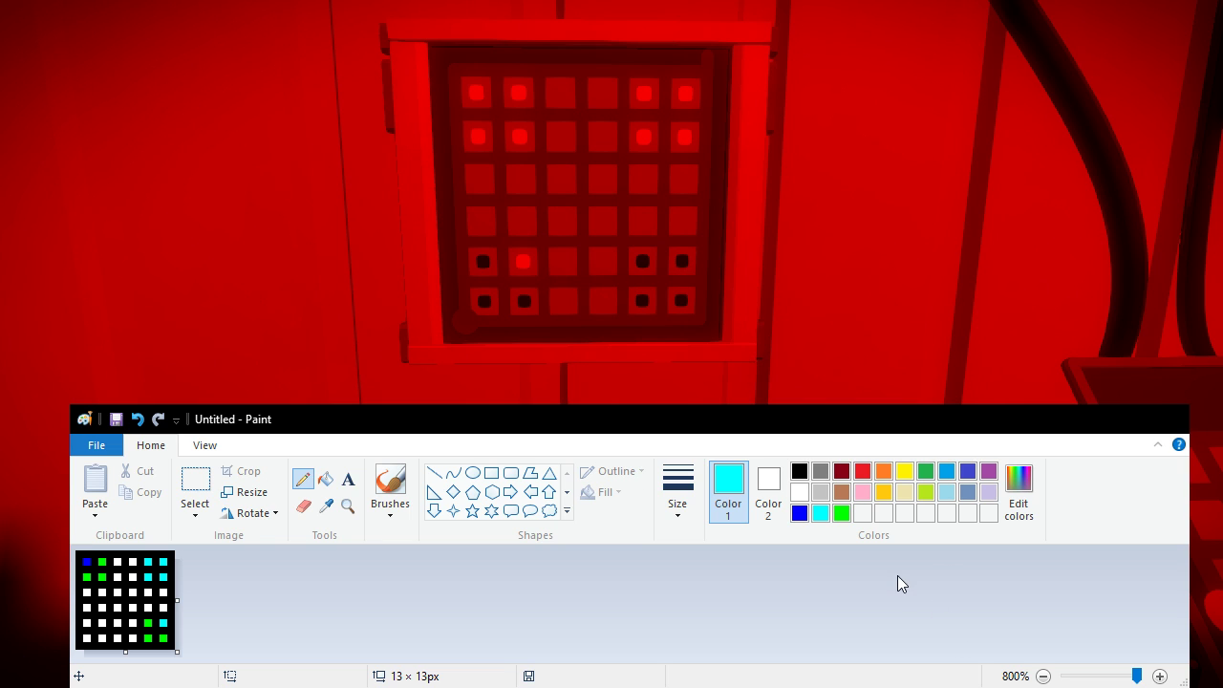
Step: Define red and mark row five, column two red
left_click(1020, 489)
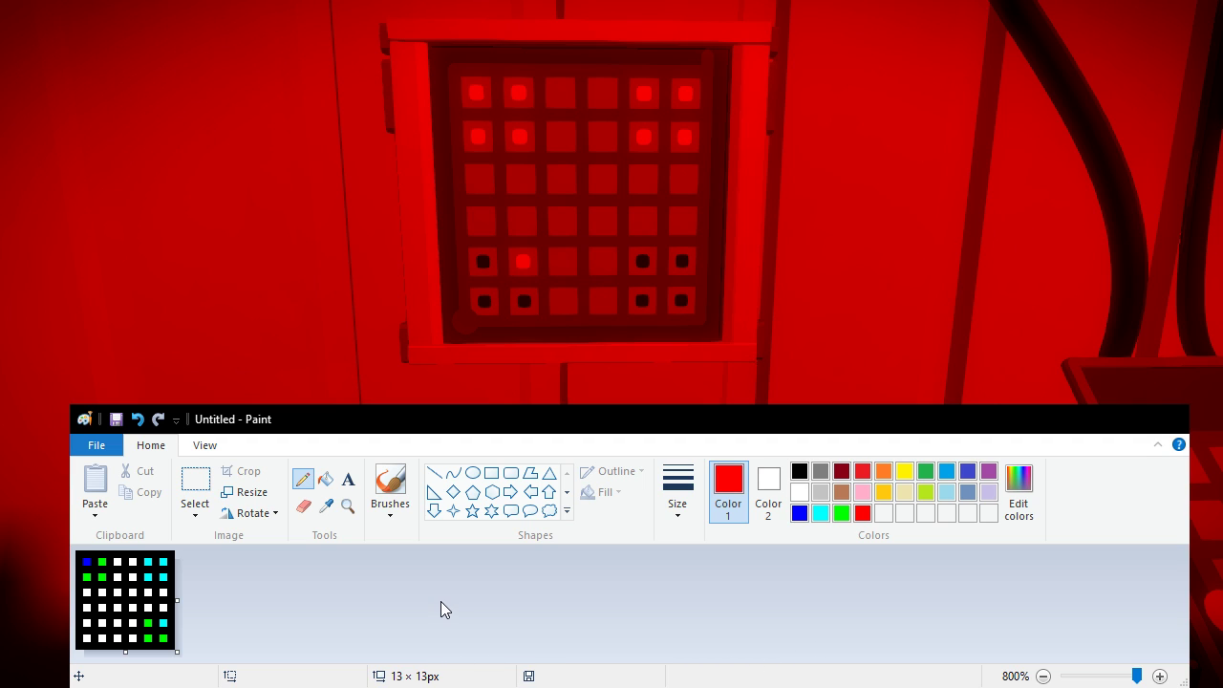
left_click(102, 623)
Step: Select grey and grey the unlit cells in columns one to four of rows one to four
left_click(820, 470)
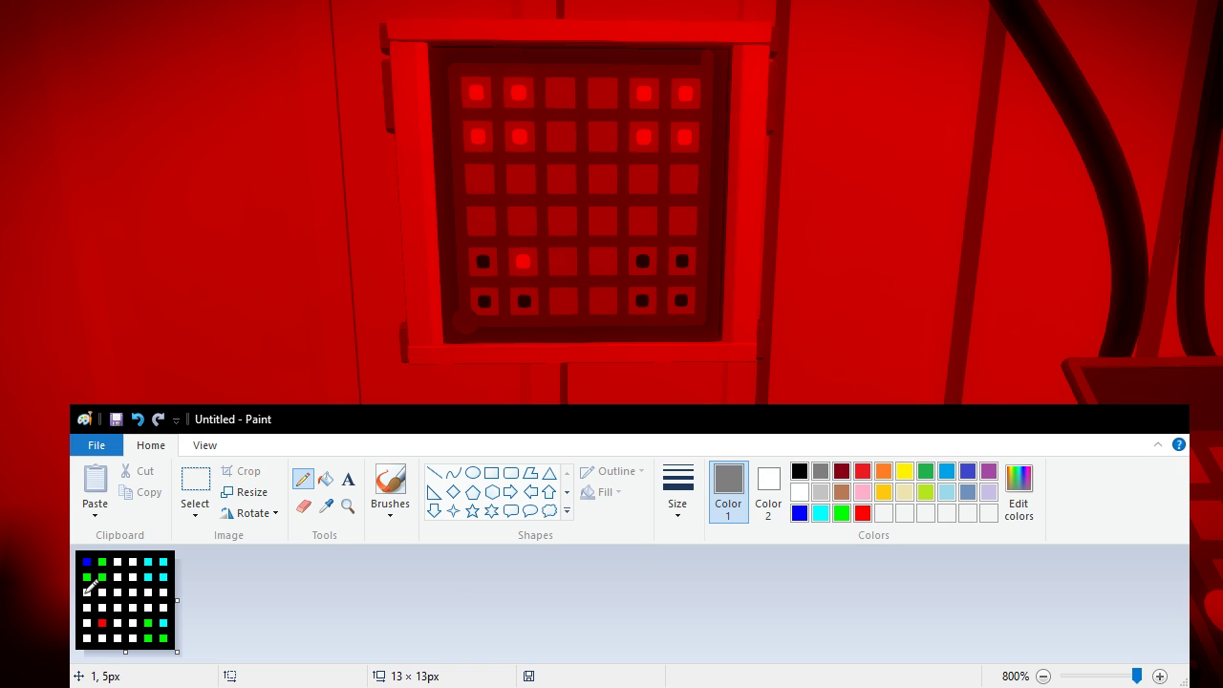
left_click(86, 593)
left_click(87, 607)
left_click(102, 608)
left_click(117, 592)
left_click(118, 562)
left_click(132, 562)
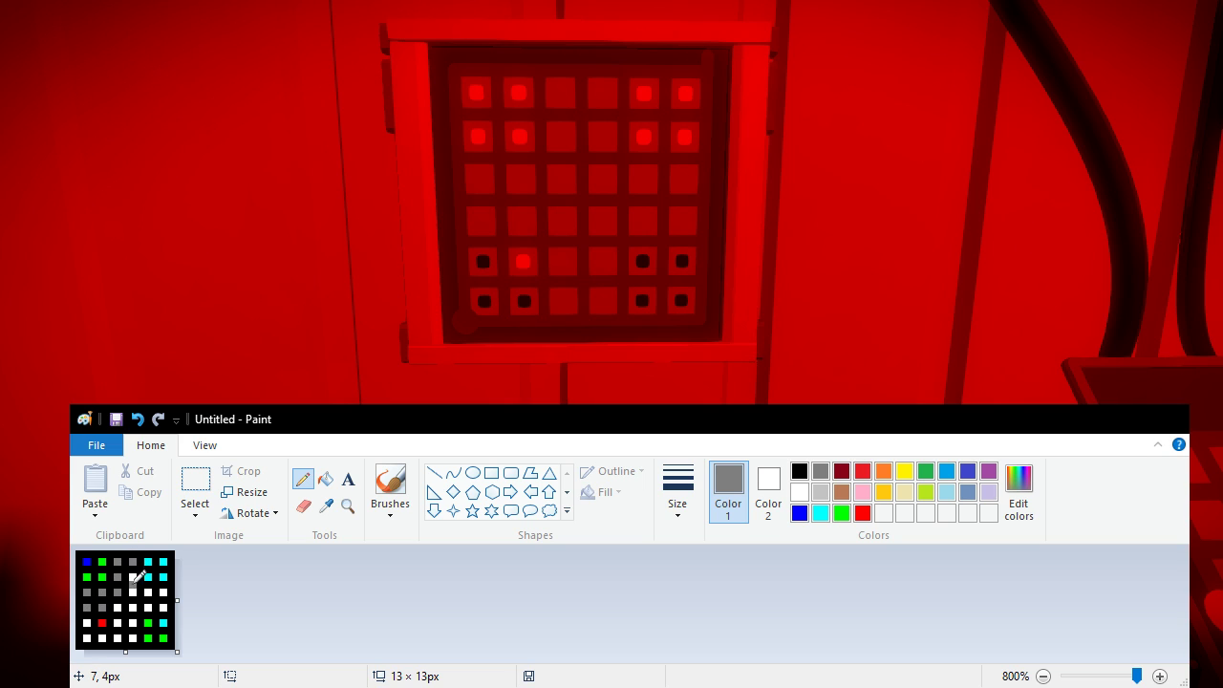
left_click(133, 577)
left_click(132, 592)
left_click(133, 607)
Step: Grey the remaining unlit cells in rows three to six, including columns five and six of row three
left_click(119, 602)
left_click(133, 622)
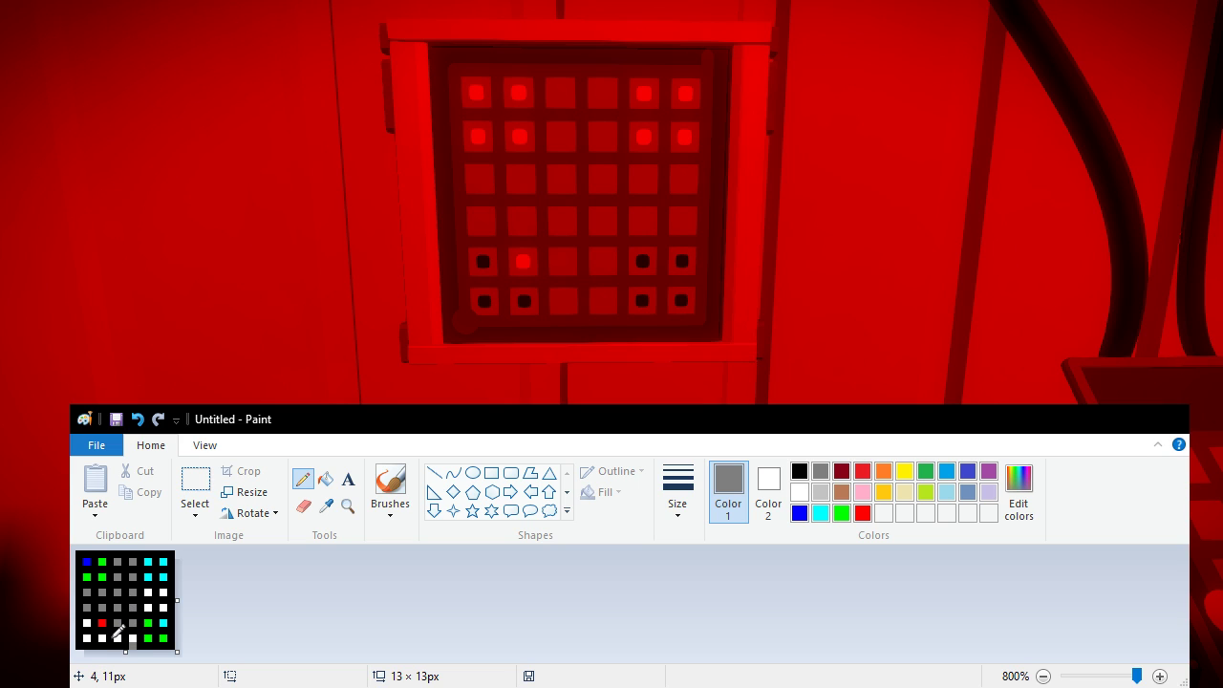
left_click(118, 638)
left_click(163, 608)
left_click(148, 592)
left_click(163, 593)
Step: Choose light grey and flood-fill the black background and divider lines with it
left_click(864, 516)
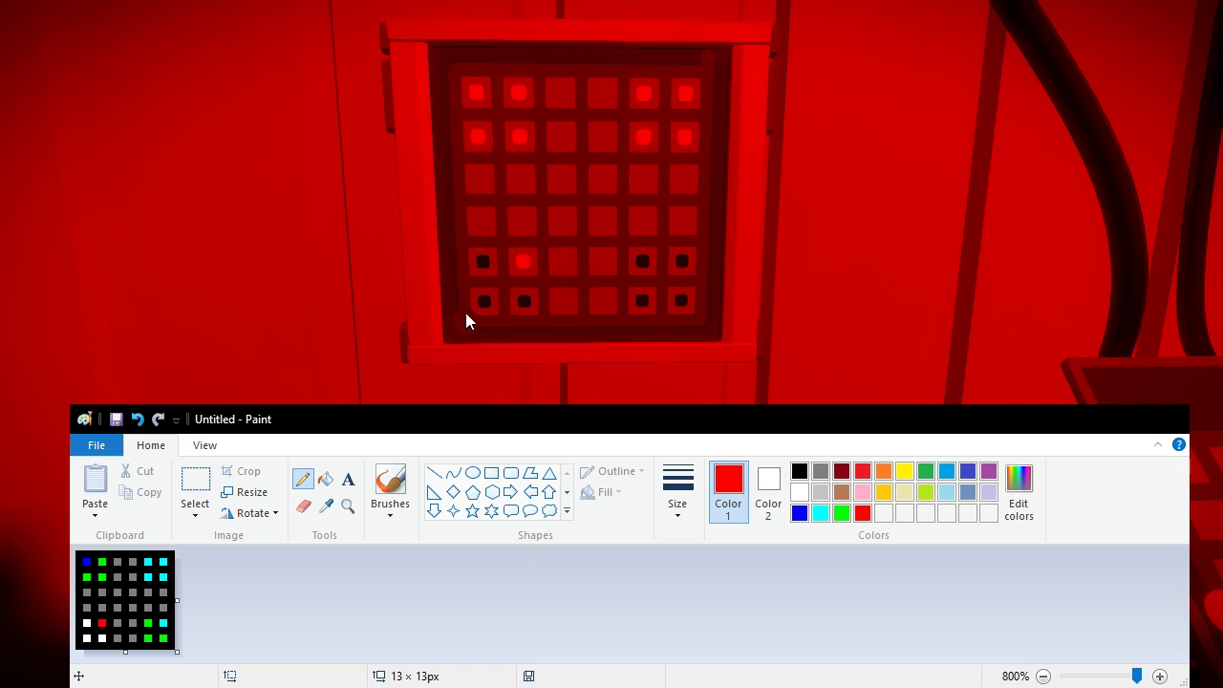
left_click(799, 471)
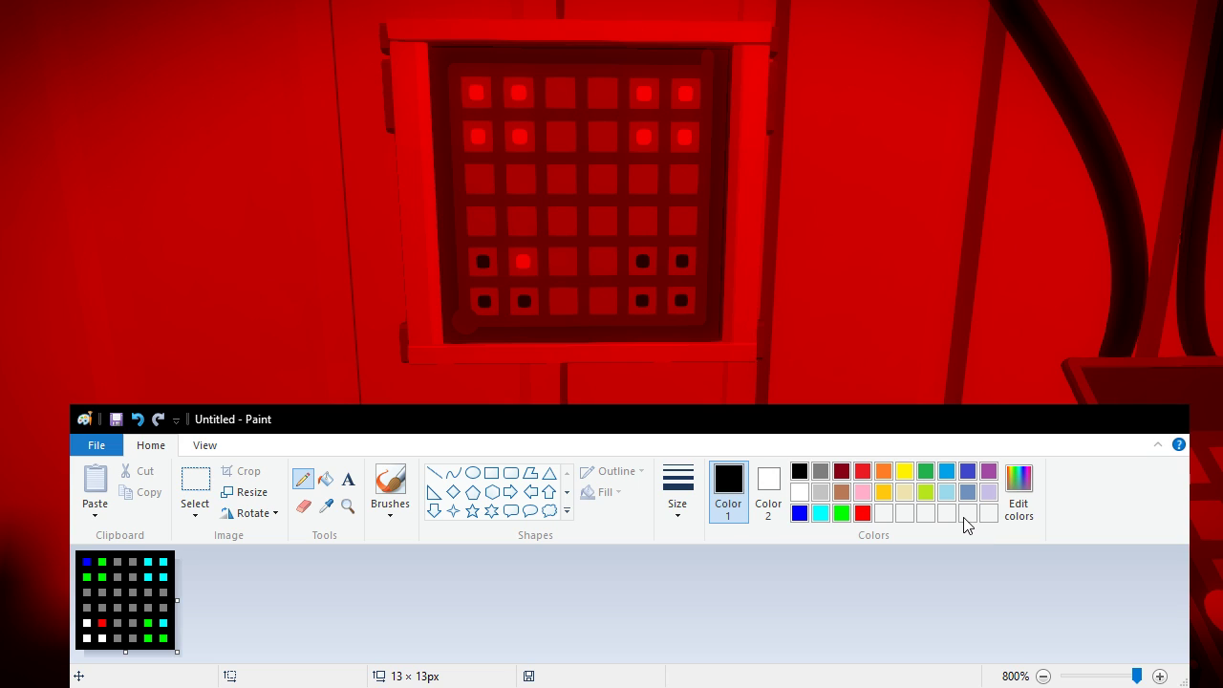
left_click(822, 493)
left_click(326, 482)
left_click(172, 551)
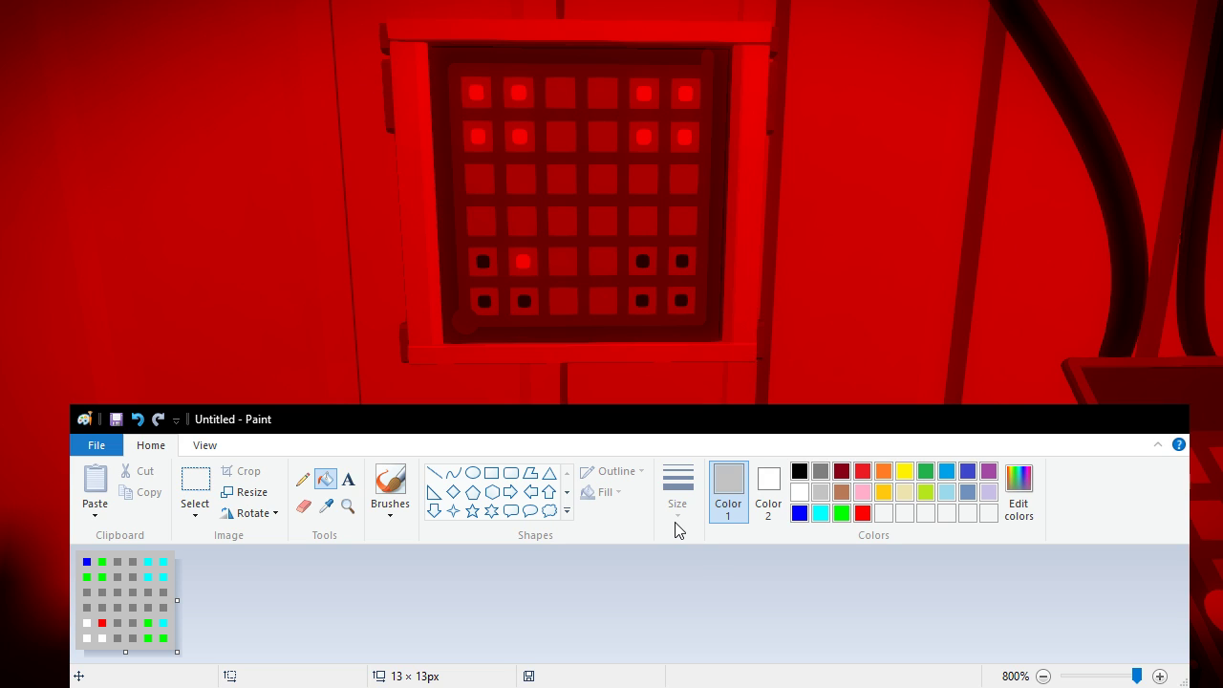
Step: Blacken the bottom-left white cells, undoing an accidental black background fill
left_click(799, 471)
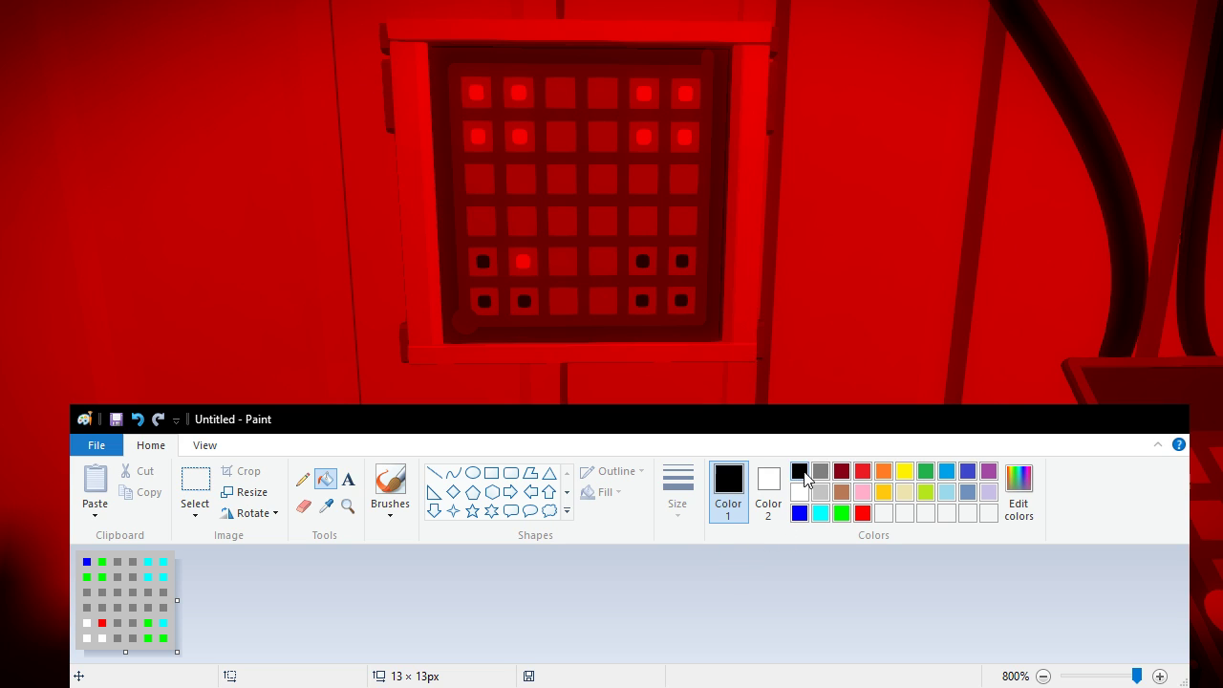
left_click(88, 623)
left_click(113, 633)
key("ctrl+z")
left_click(103, 638)
left_click(303, 479)
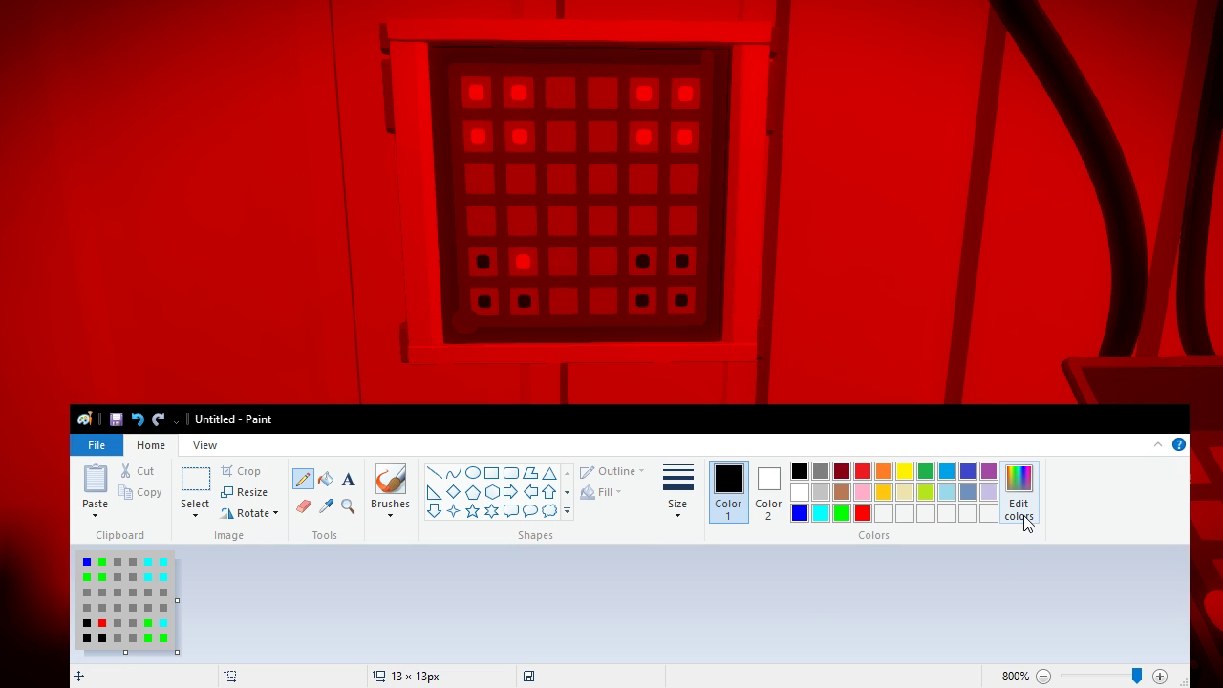
Step: Pencil three top-right cyan cells white, the top-left cell magenta, and a green top-row cell cyan
left_click(798, 494)
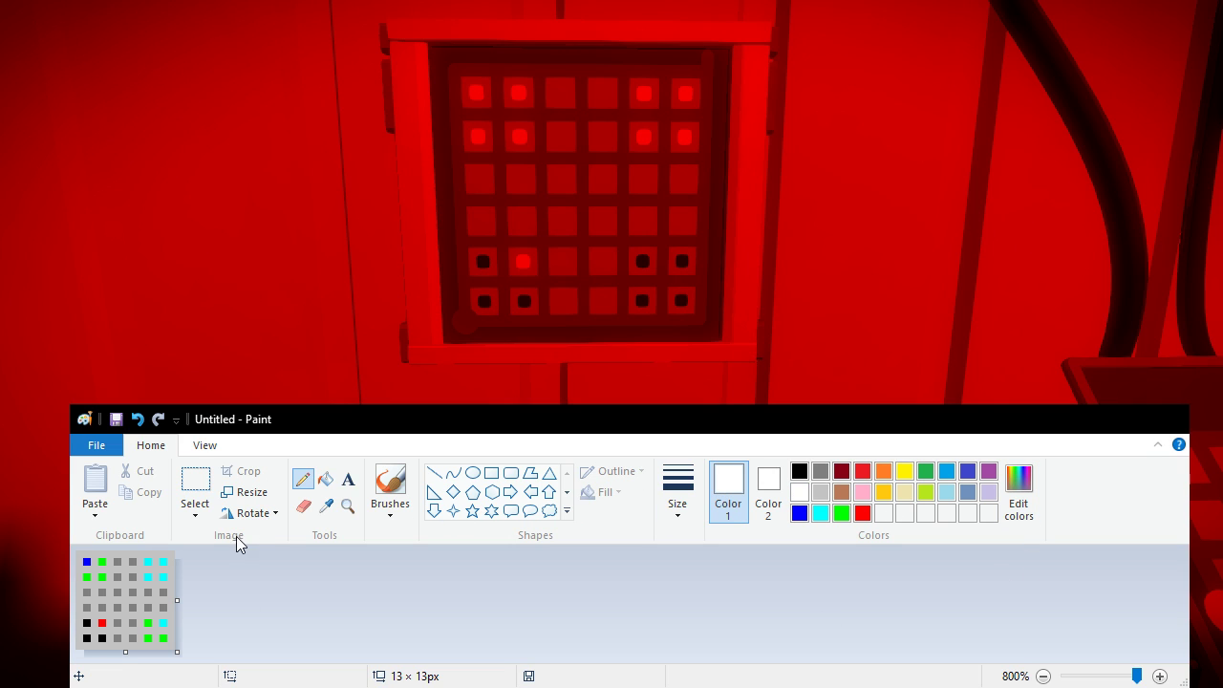
left_click(148, 576)
left_click(163, 561)
left_click(163, 576)
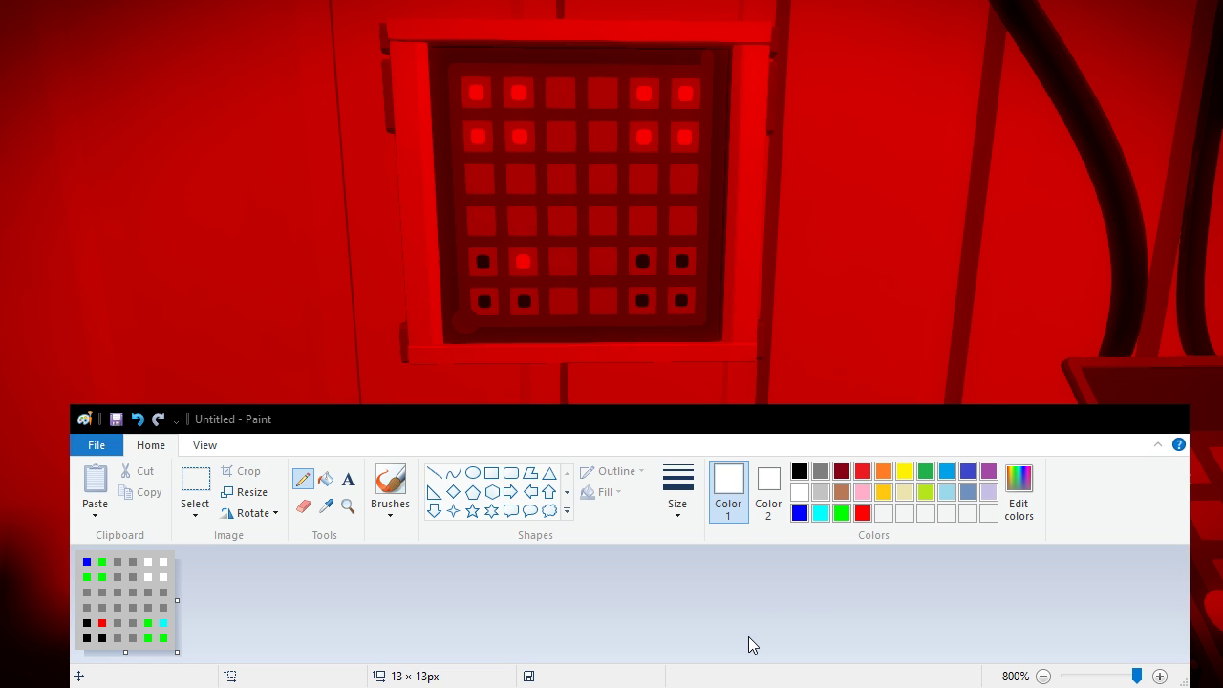
left_click(87, 562)
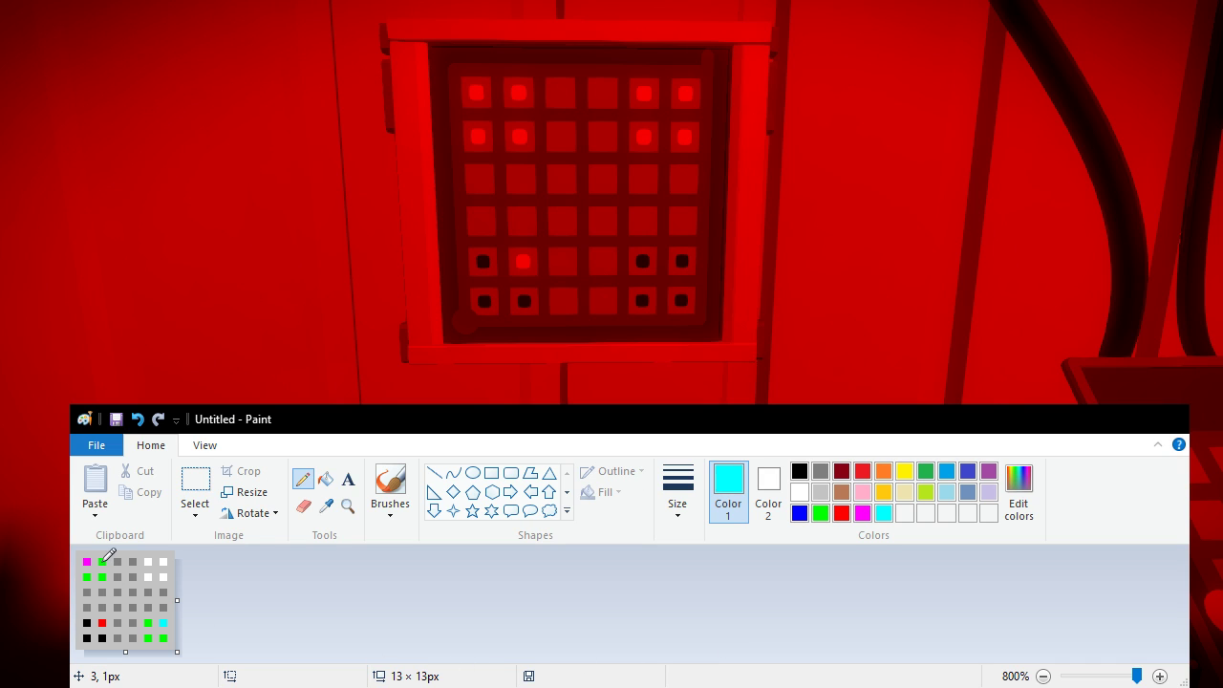
left_click(102, 561)
Step: Drag across the two green second-row cells in Paint to turn them cyan
left_click_drag(103, 577, 87, 577)
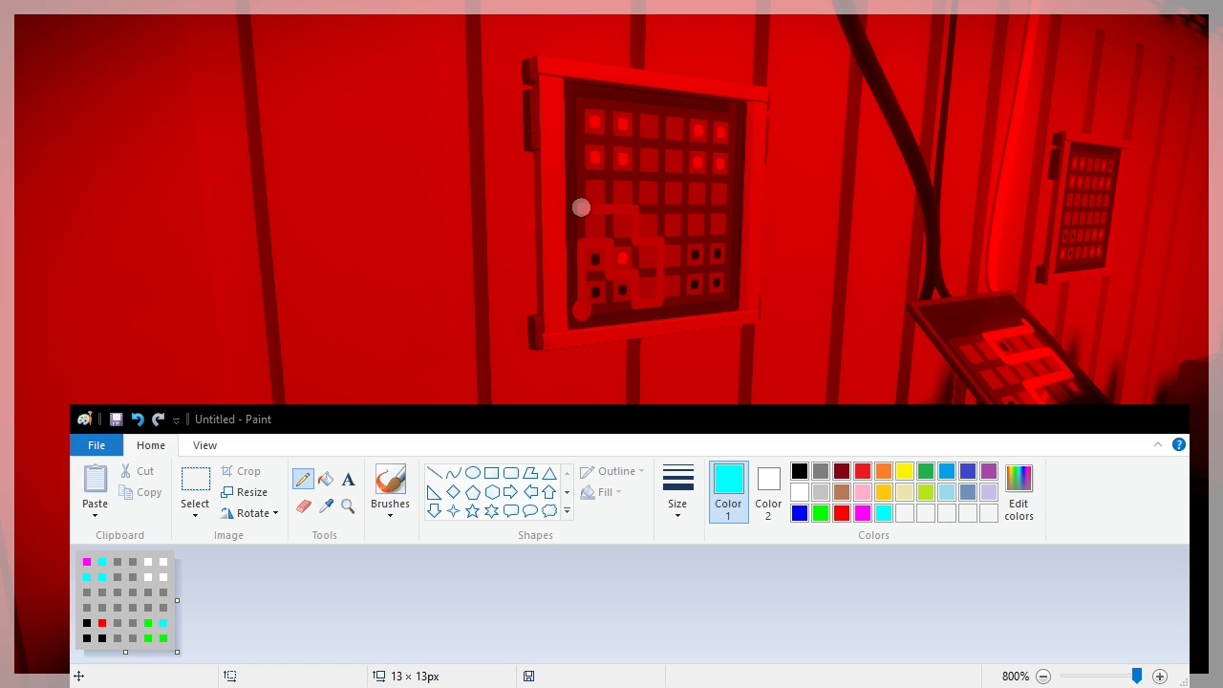
Step: Trace the line up, right along the top, down and right, then end at the top-right exit
left_click_drag(581, 207, 617, 105)
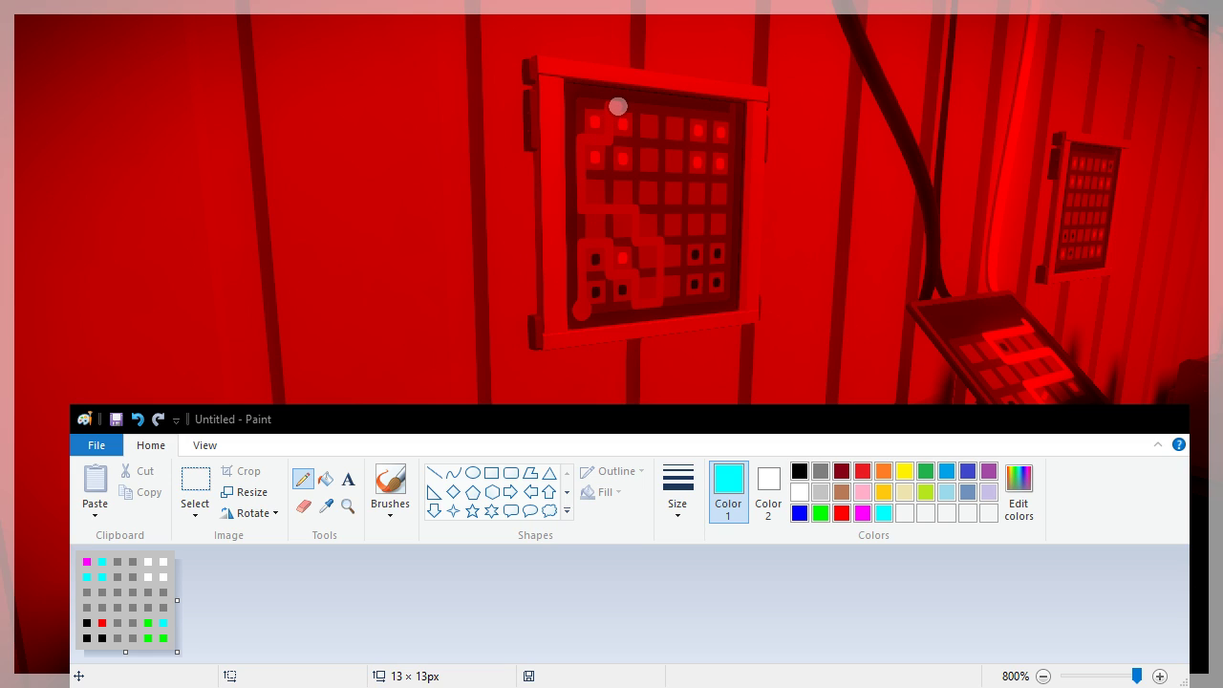
left_click_drag(617, 105, 636, 129)
left_click_drag(636, 129, 635, 170)
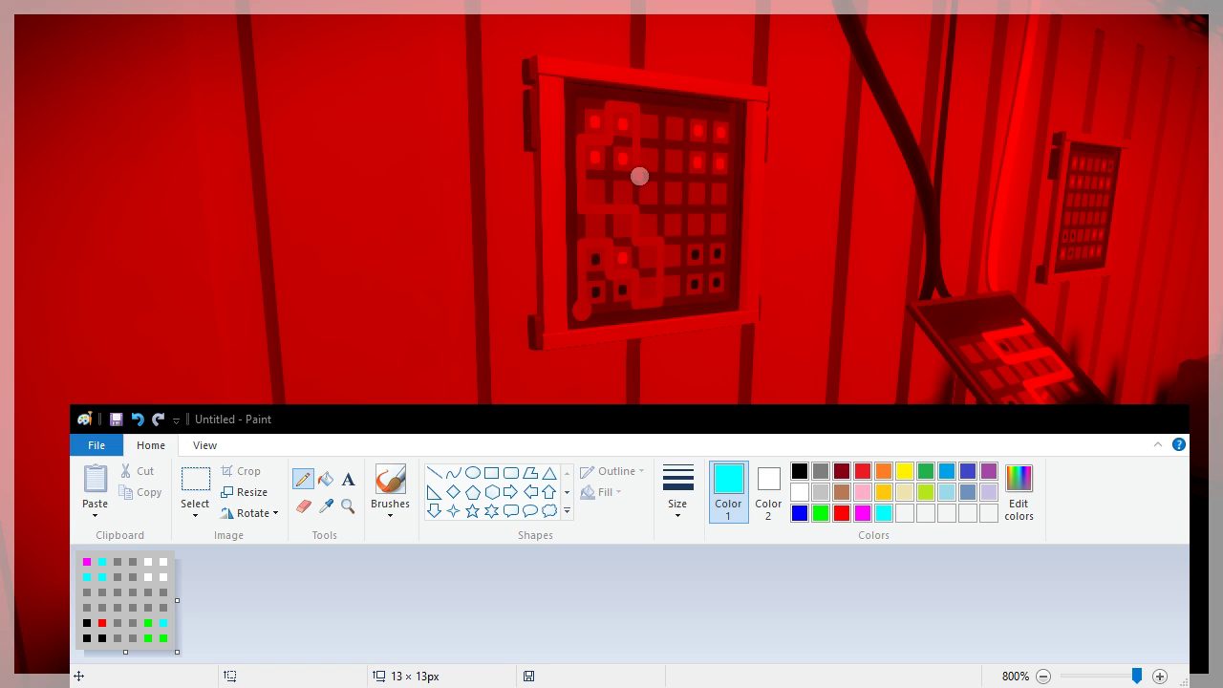
left_click_drag(640, 176, 727, 261)
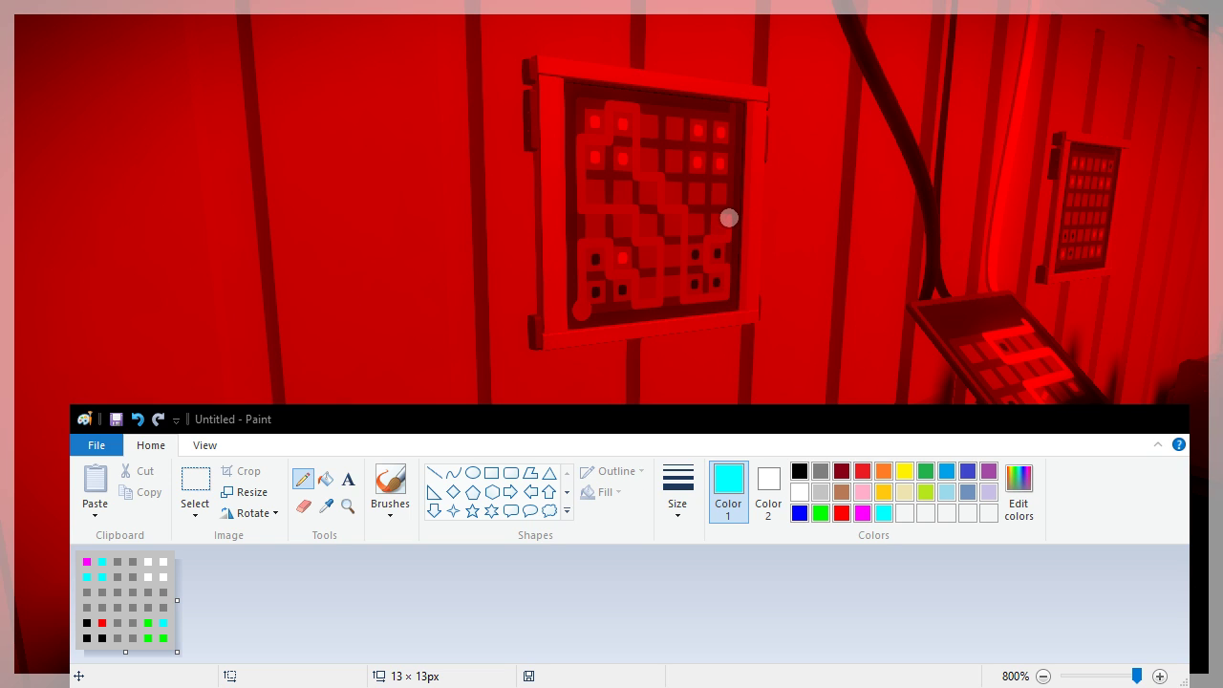
left_click(733, 107)
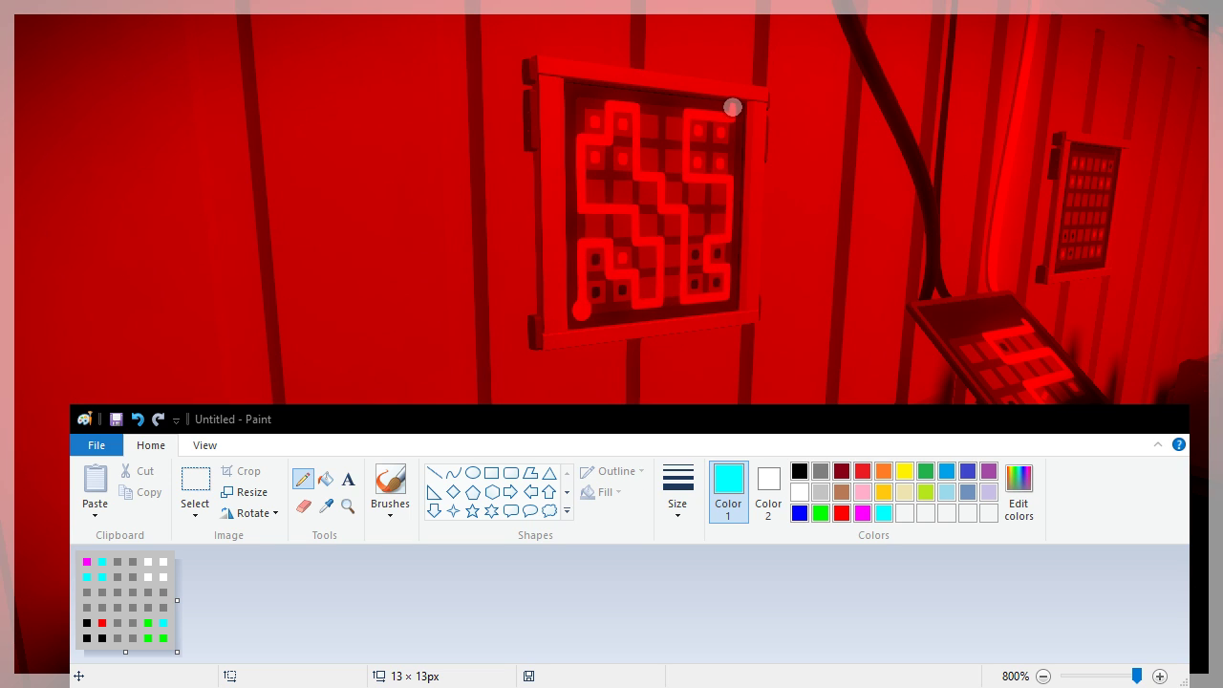
Step: Walk forward to face the next red-lit 6×6 dotted grid panel
key("w")
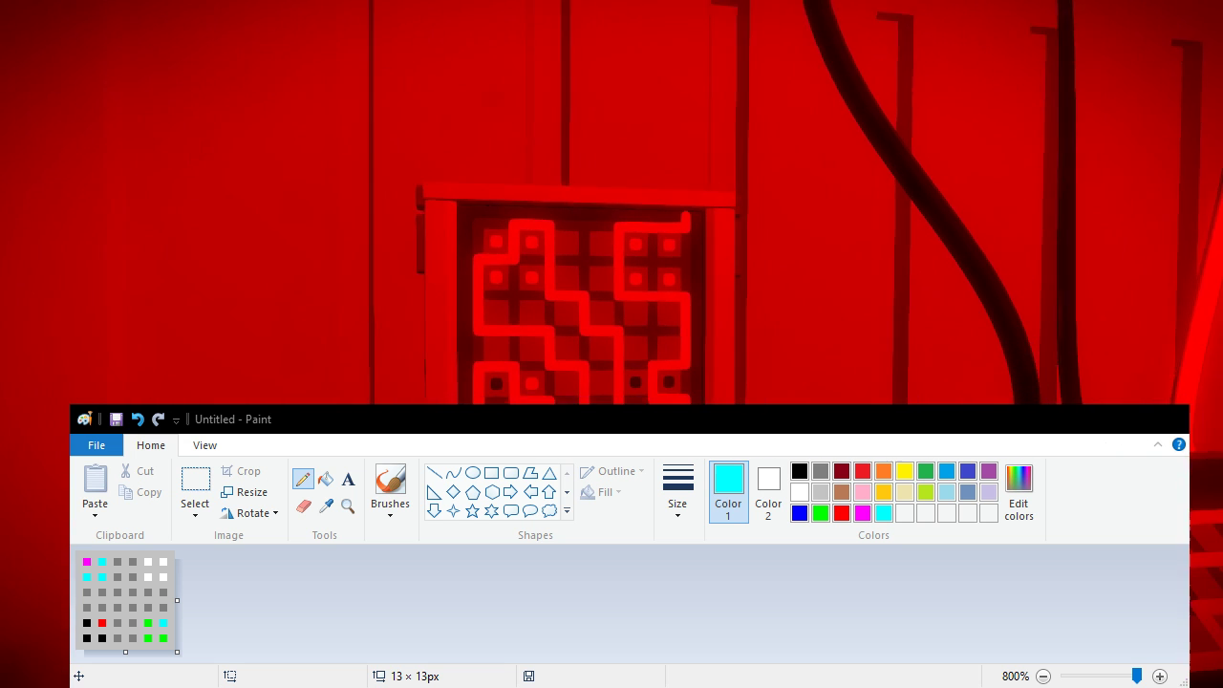
key("w")
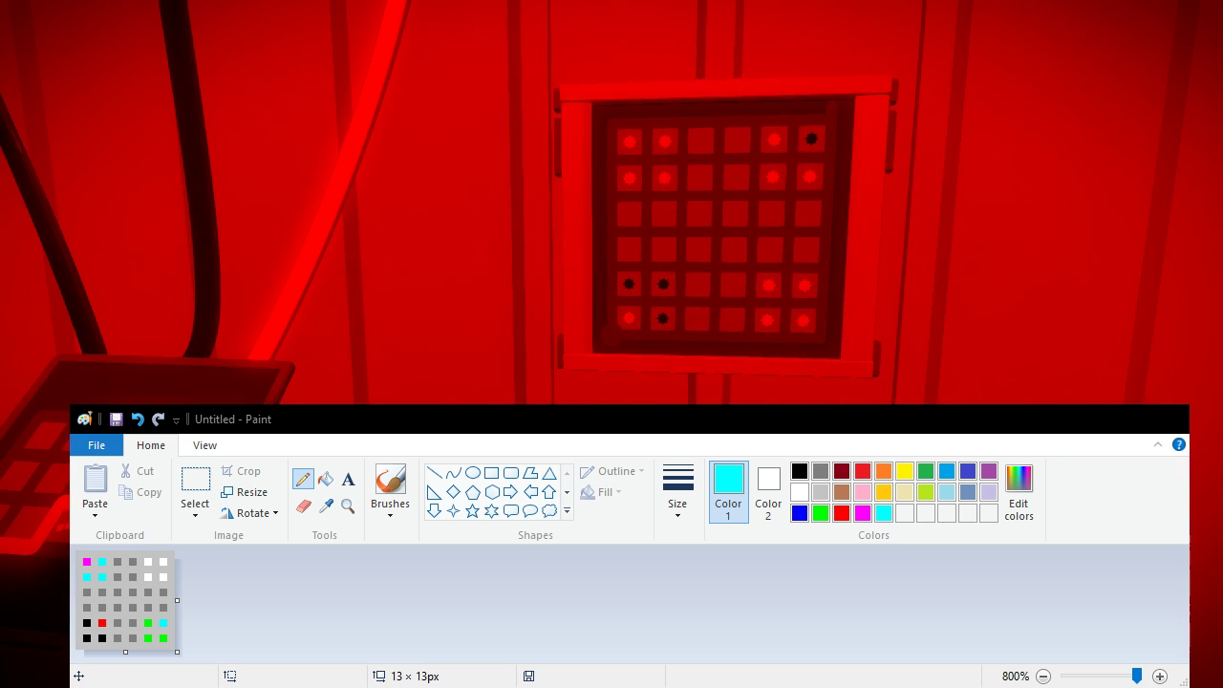
key("w")
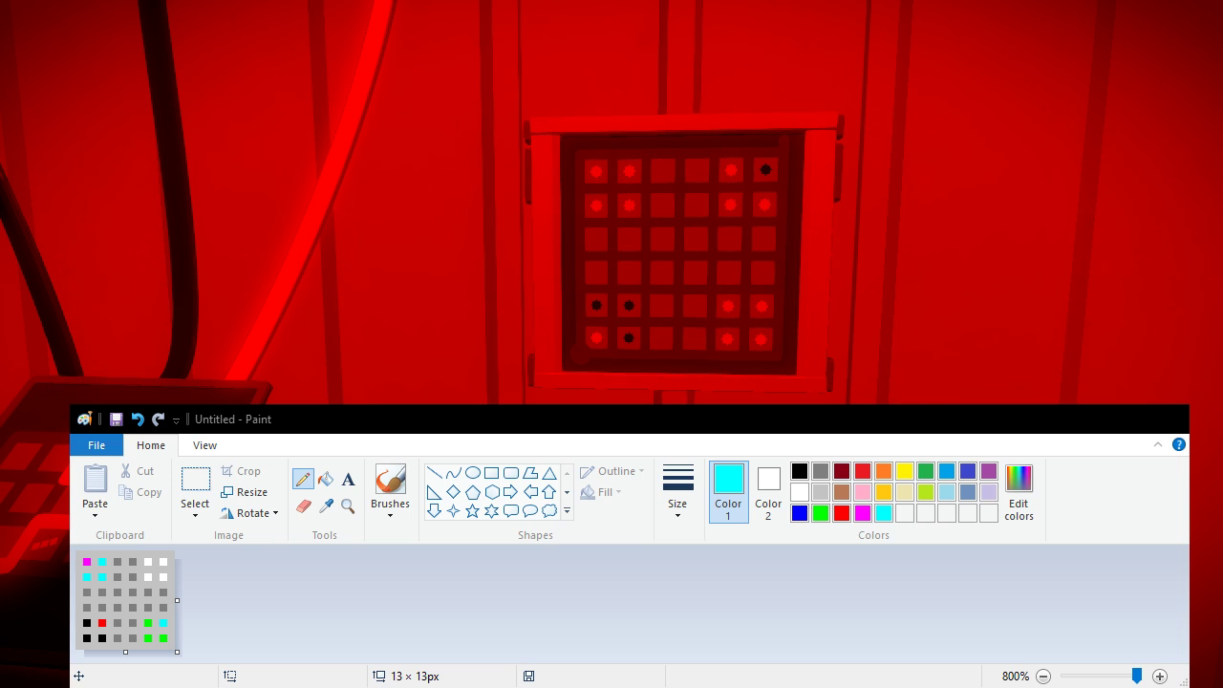